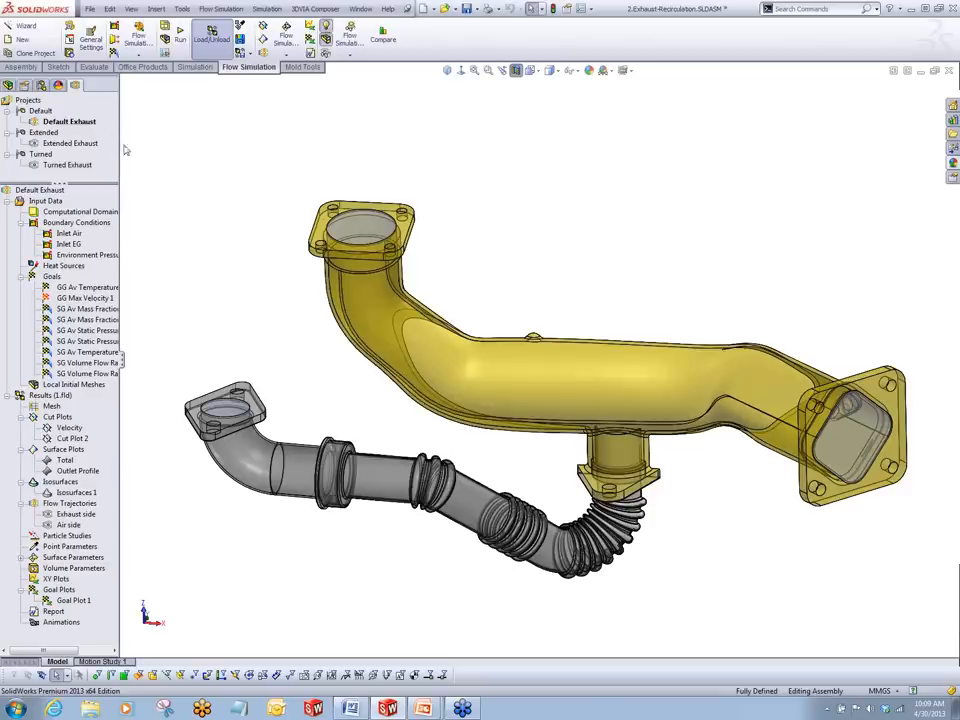
Check that the SolidWorks Flow Simulation 2013 add-in is enabled, and return to the Flow Simulation analysis tree
{"action": "left_click", "coordinate": [594, 14]}
{"action": "left_click", "coordinate": [600, 47]}
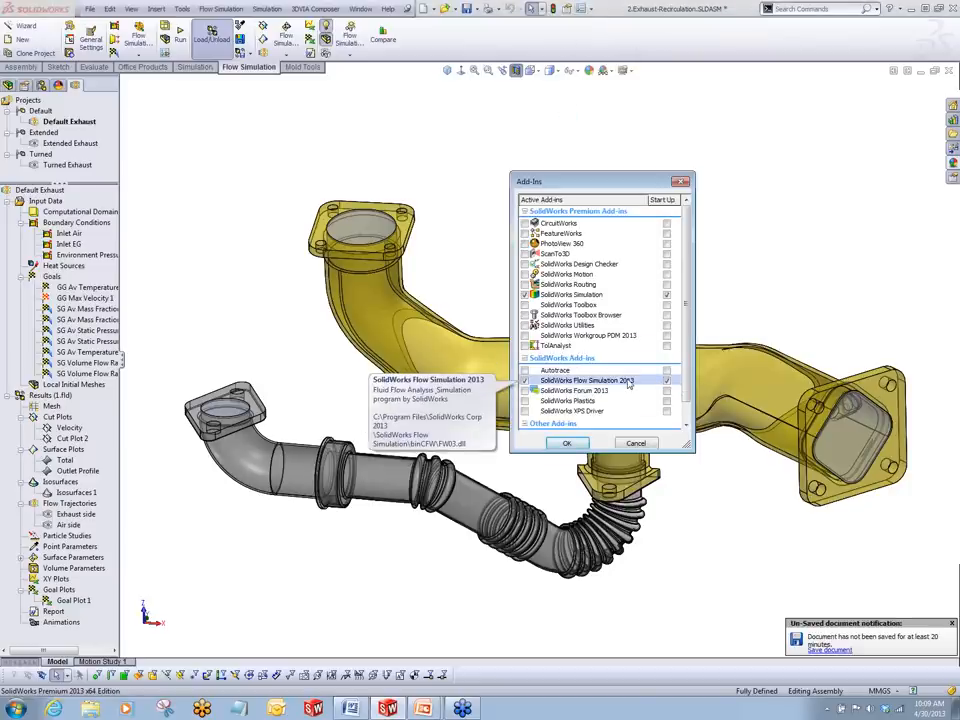
{"action": "key", "text": "Return"}
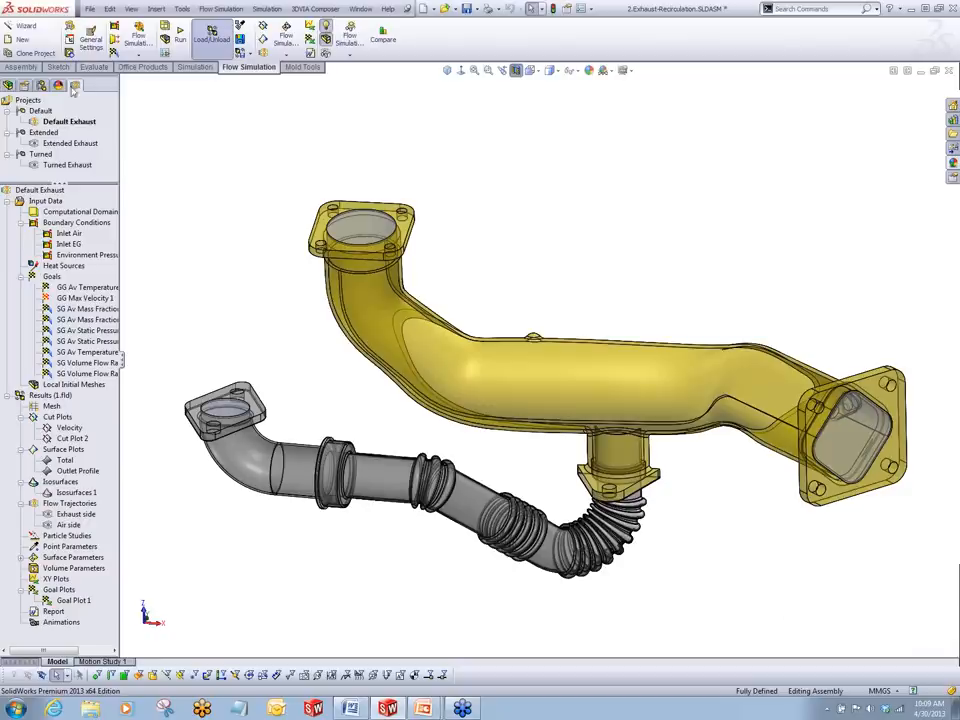
{"action": "left_click", "coordinate": [8, 85]}
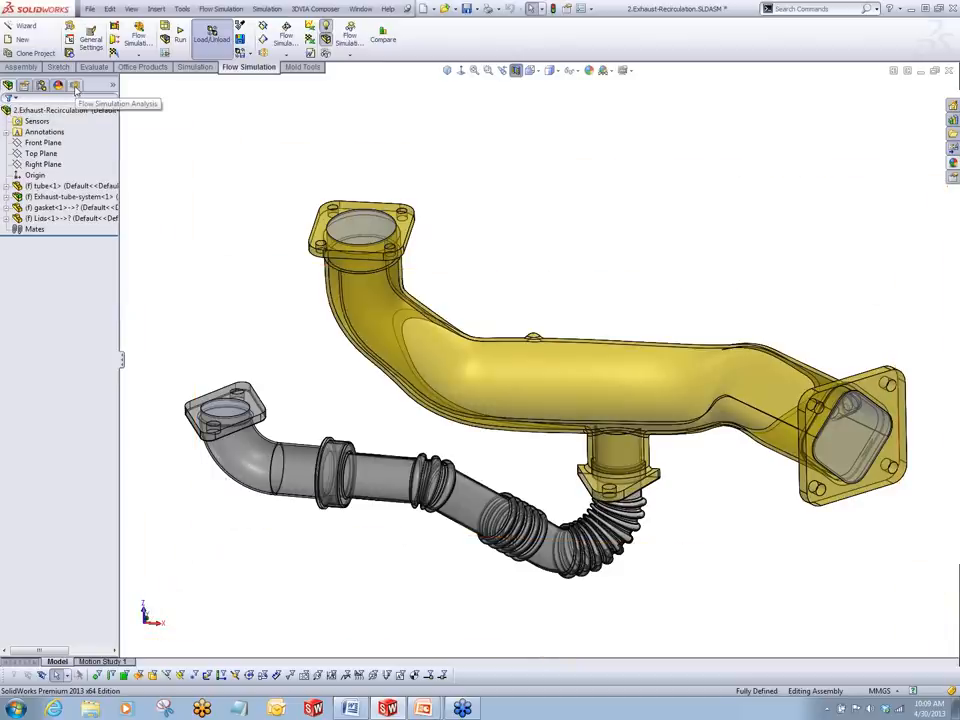
{"action": "left_click", "coordinate": [75, 86]}
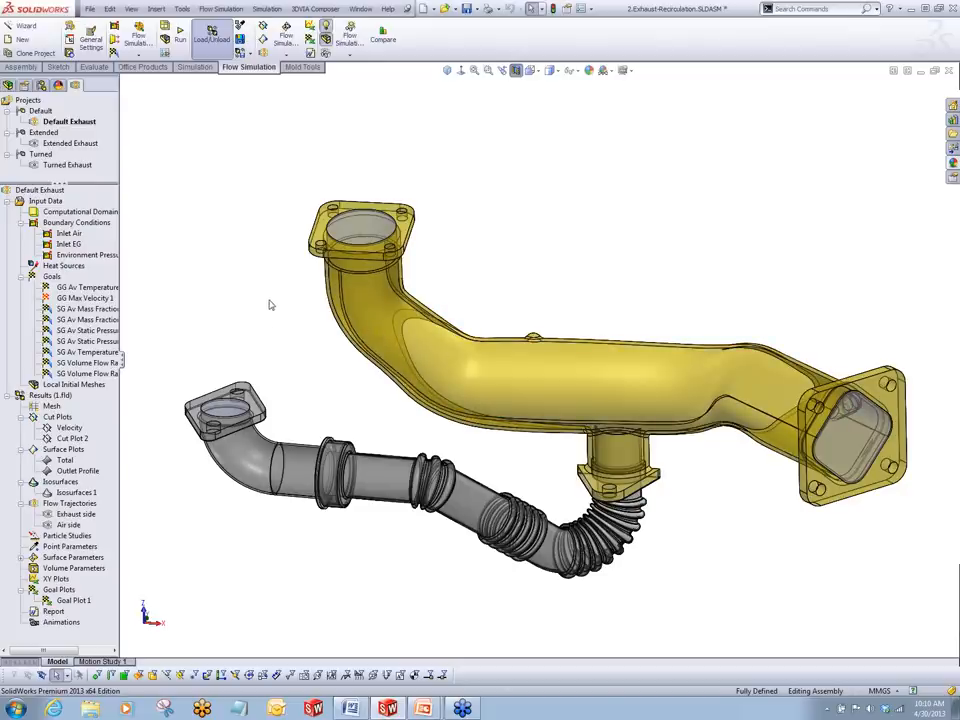
Inspect the Inlet Air and Inlet EG boundary conditions, including Inlet EG's thermodynamic parameters and substance concentrations, without changing them
{"action": "left_click", "coordinate": [68, 234]}
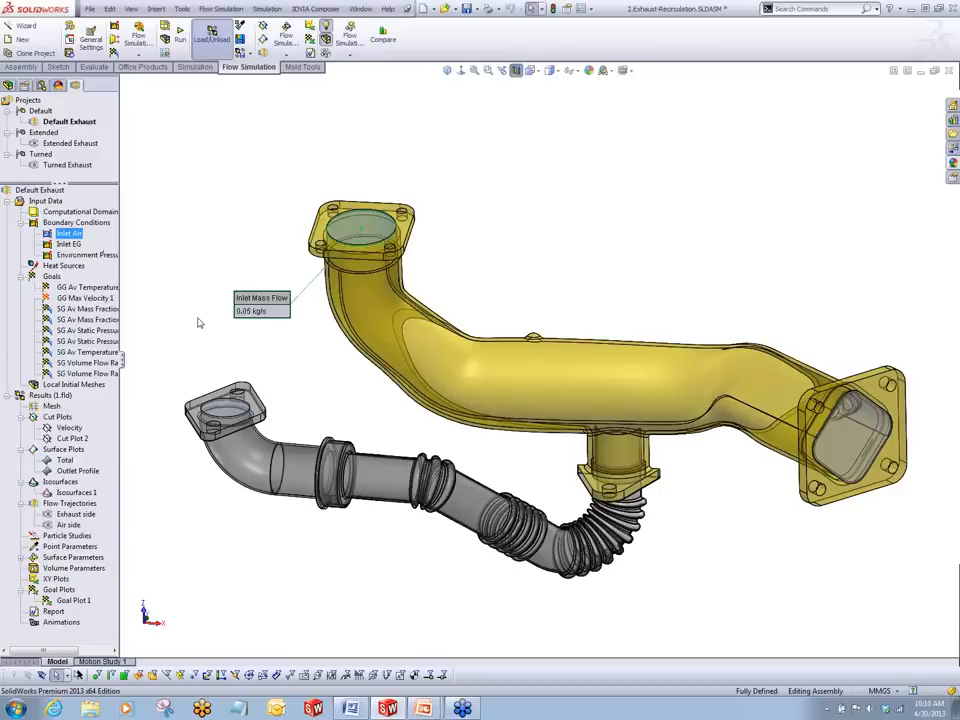
{"action": "left_click", "coordinate": [68, 244]}
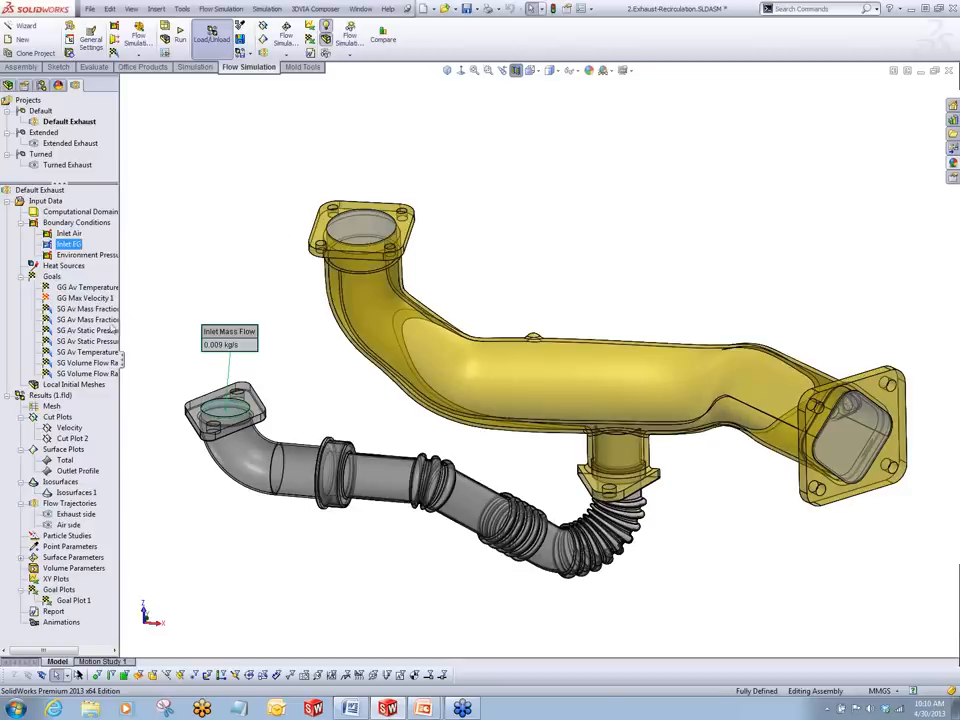
{"action": "right_click", "coordinate": [86, 245]}
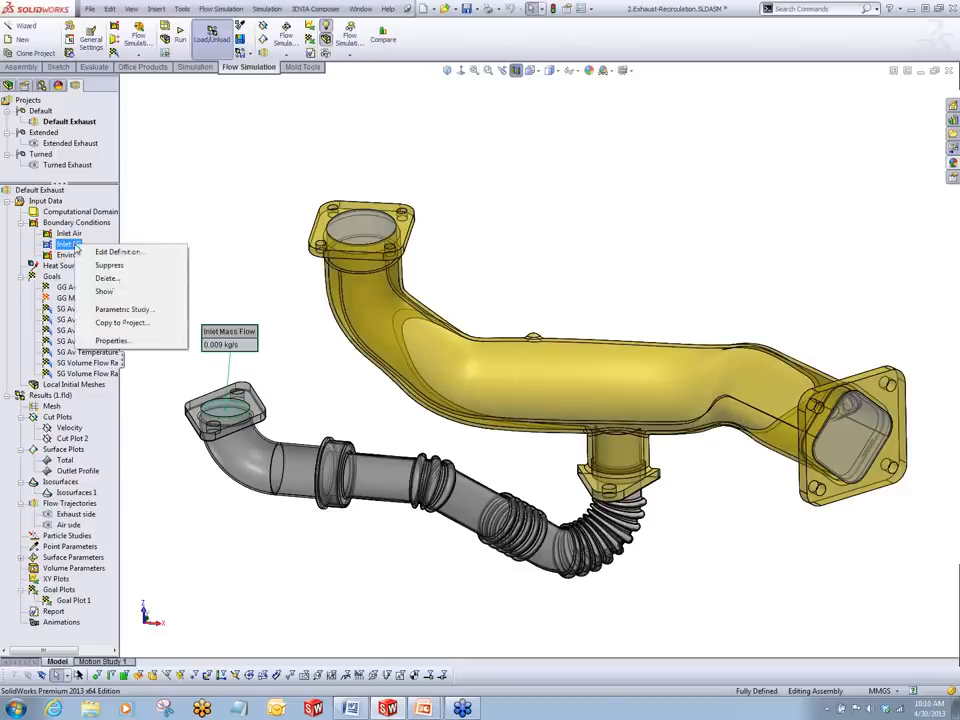
{"action": "left_click", "coordinate": [118, 252]}
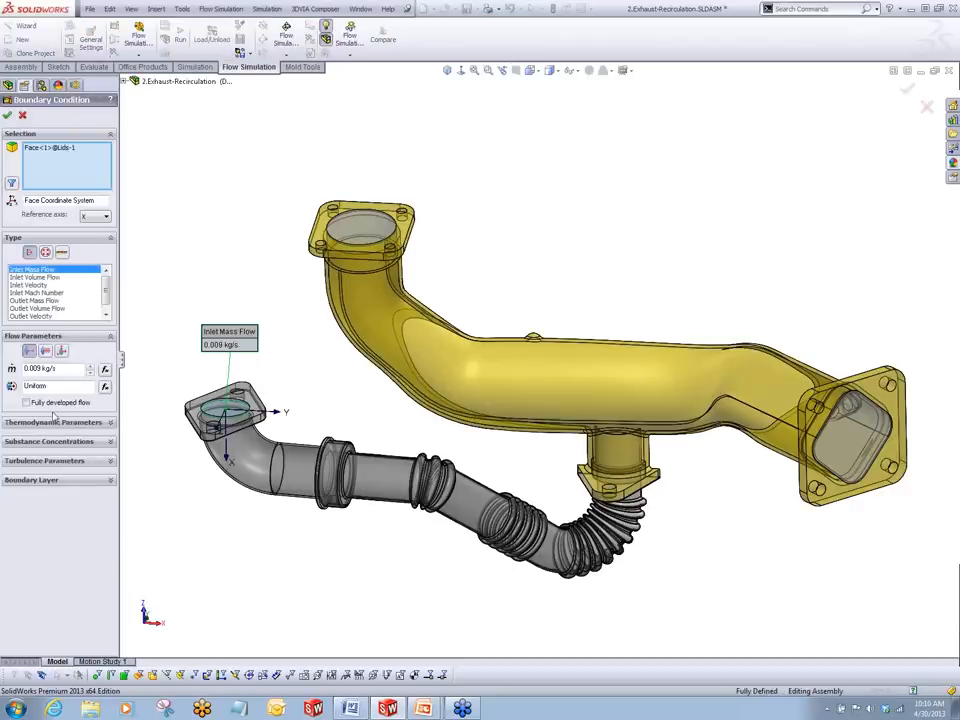
{"action": "left_click", "coordinate": [56, 423]}
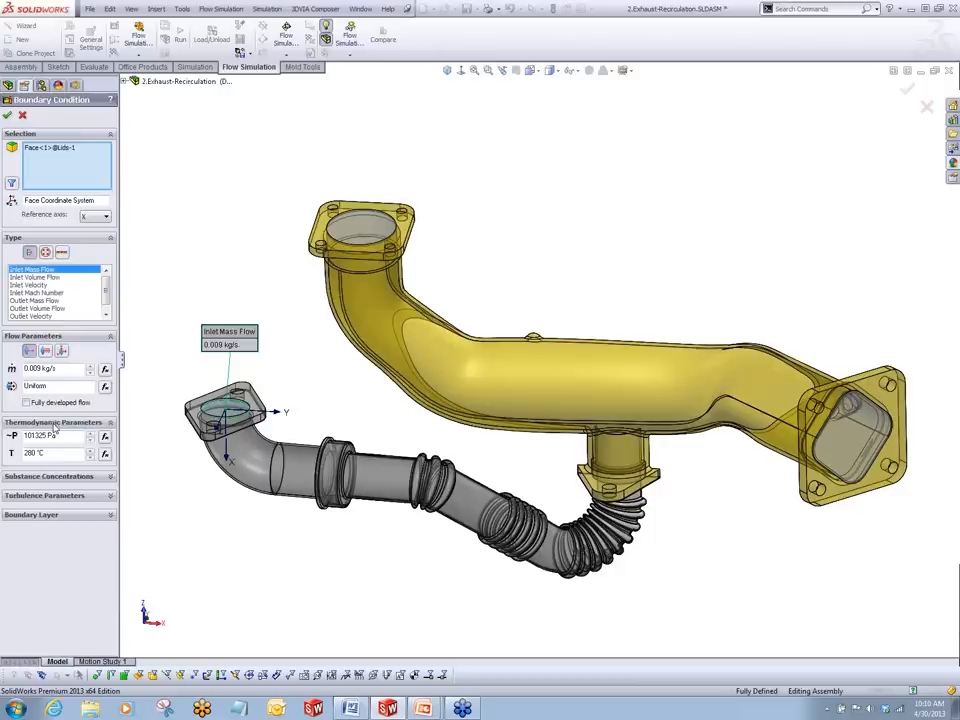
{"action": "left_click", "coordinate": [63, 480]}
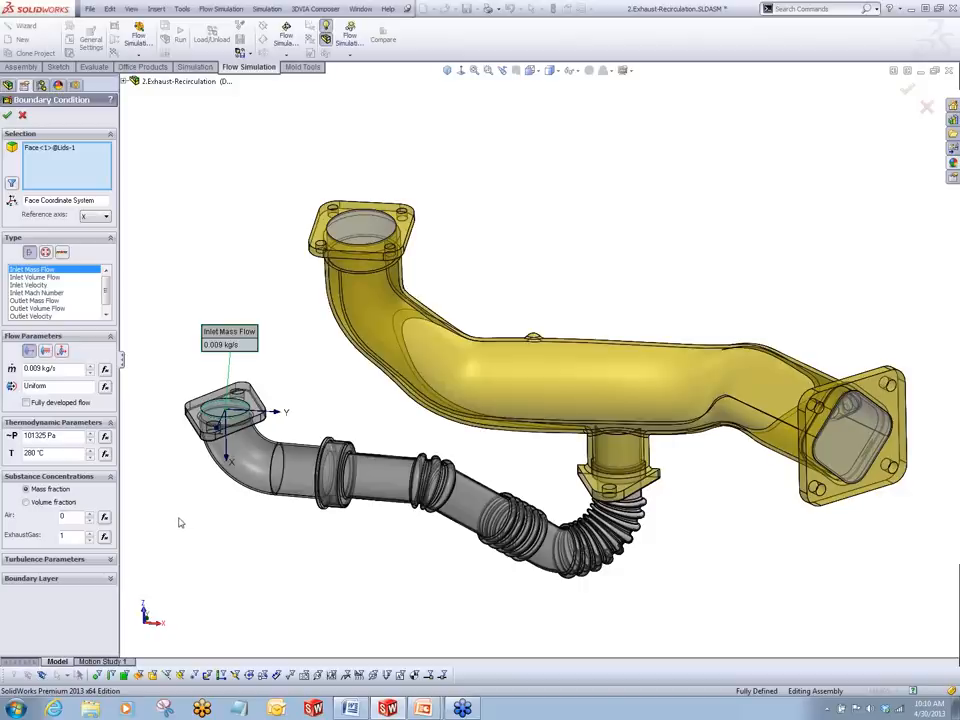
{"action": "left_click", "coordinate": [63, 536]}
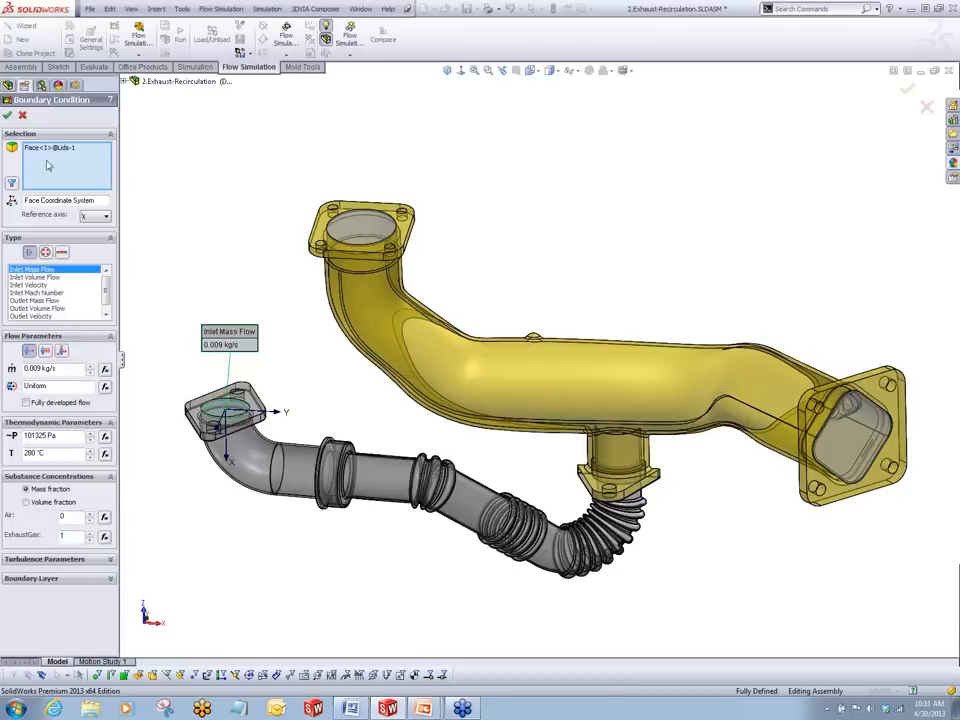
{"action": "left_click", "coordinate": [24, 117]}
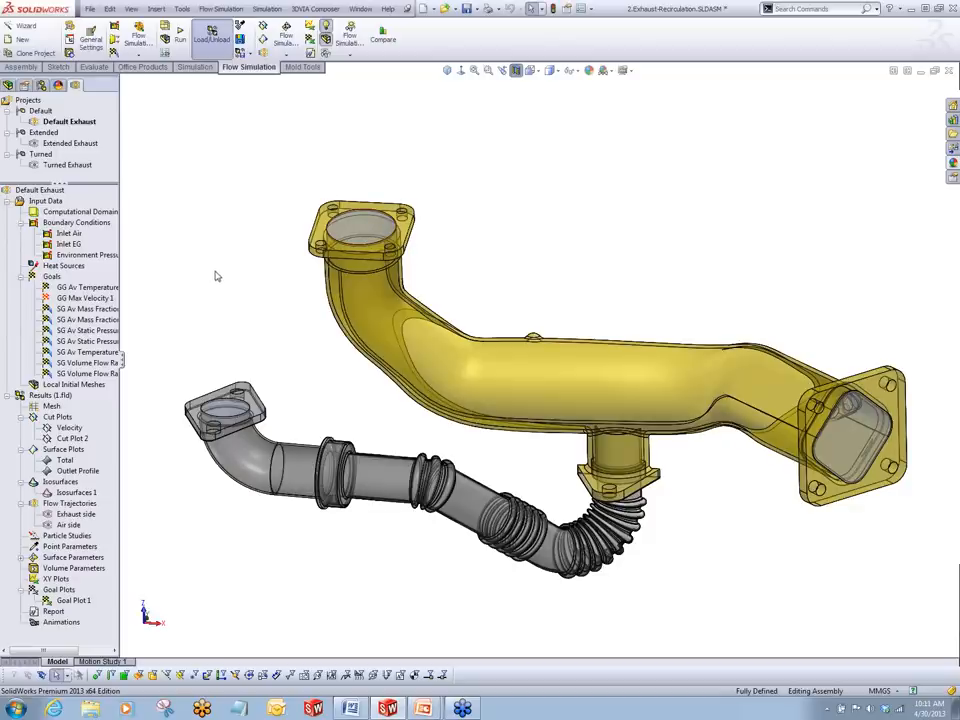
Highlight the Environment Pressure boundary condition at the manifold outlet to examine it, and clear the selection
{"action": "left_click", "coordinate": [97, 257]}
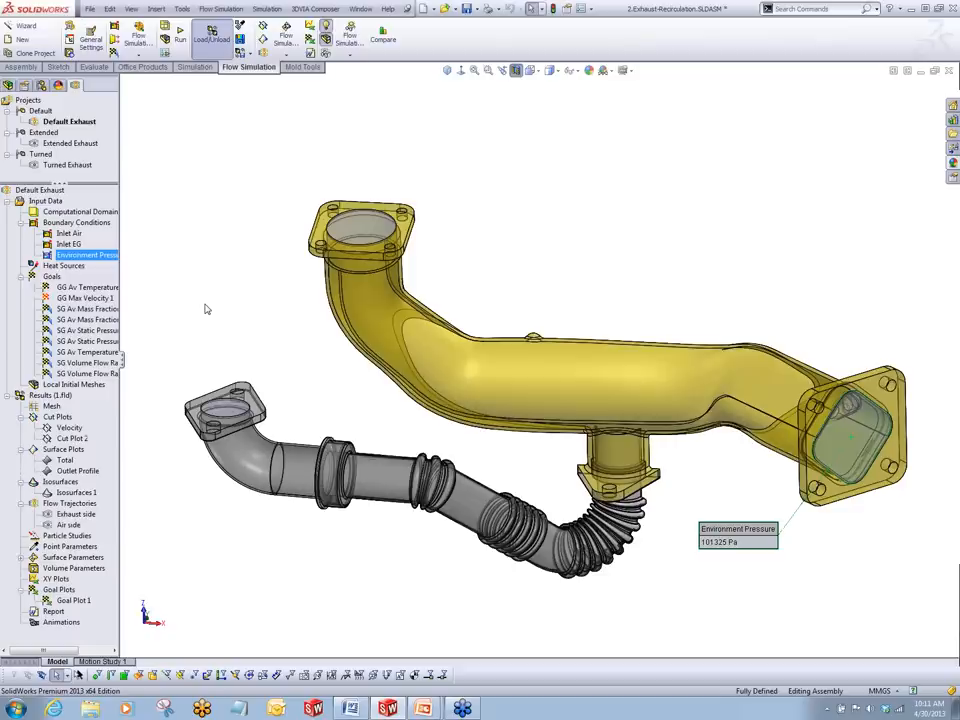
{"action": "left_click", "coordinate": [205, 309]}
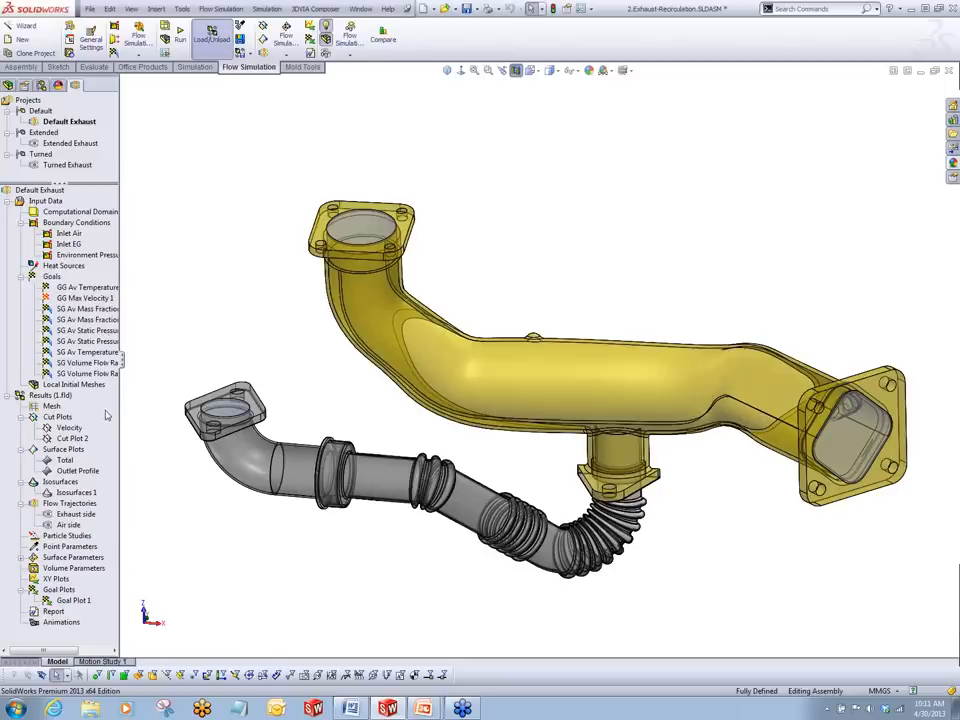
Display the existing Velocity cut plot on the exhaust assembly and view it from another angle
{"action": "right_click", "coordinate": [78, 428]}
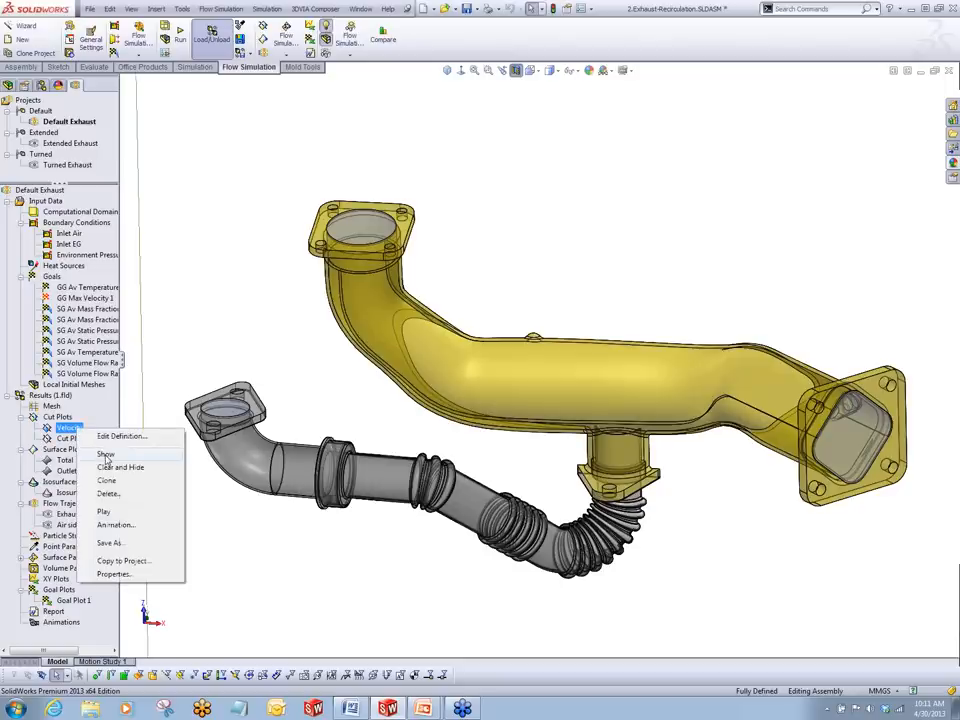
{"action": "left_click", "coordinate": [106, 456]}
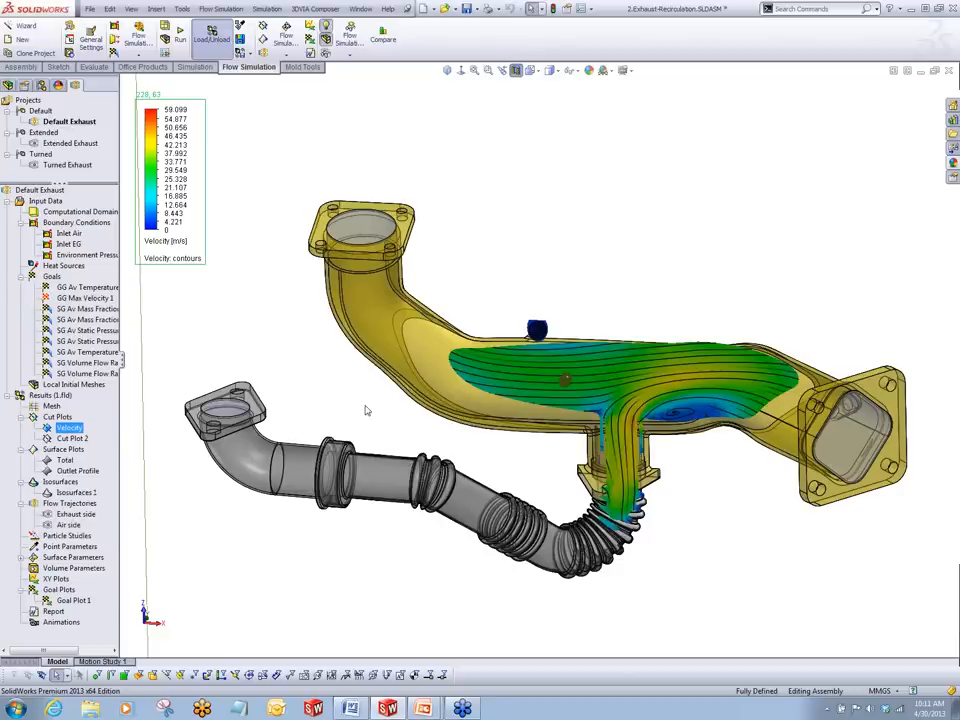
{"action": "middle_click_drag", "start_coordinate": [373, 377], "coordinate": [345, 378]}
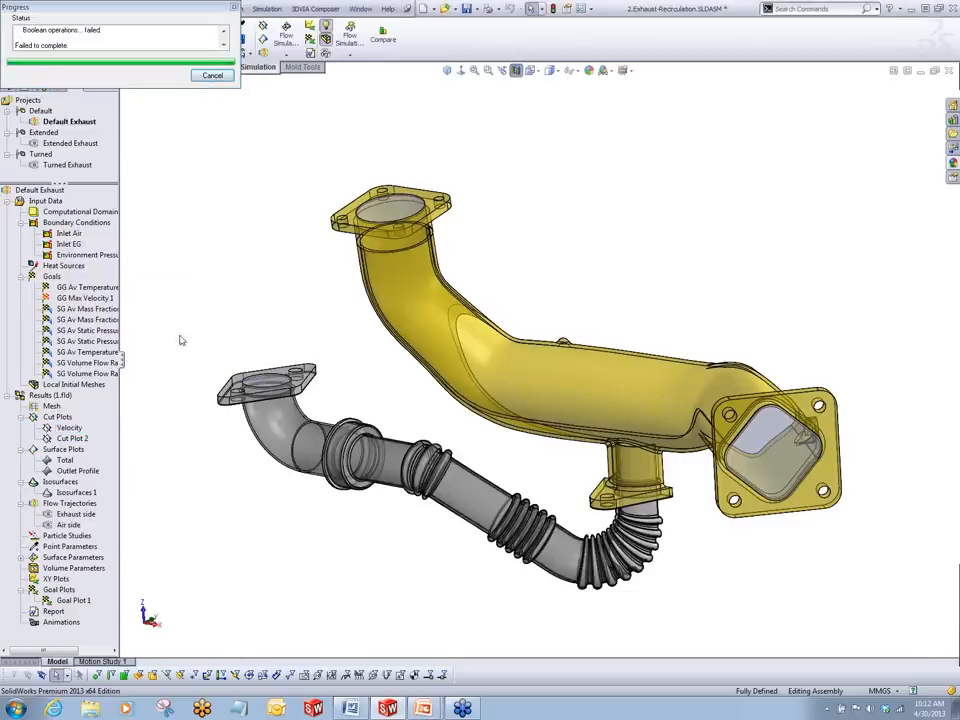
{"action": "right_click", "coordinate": [66, 428]}
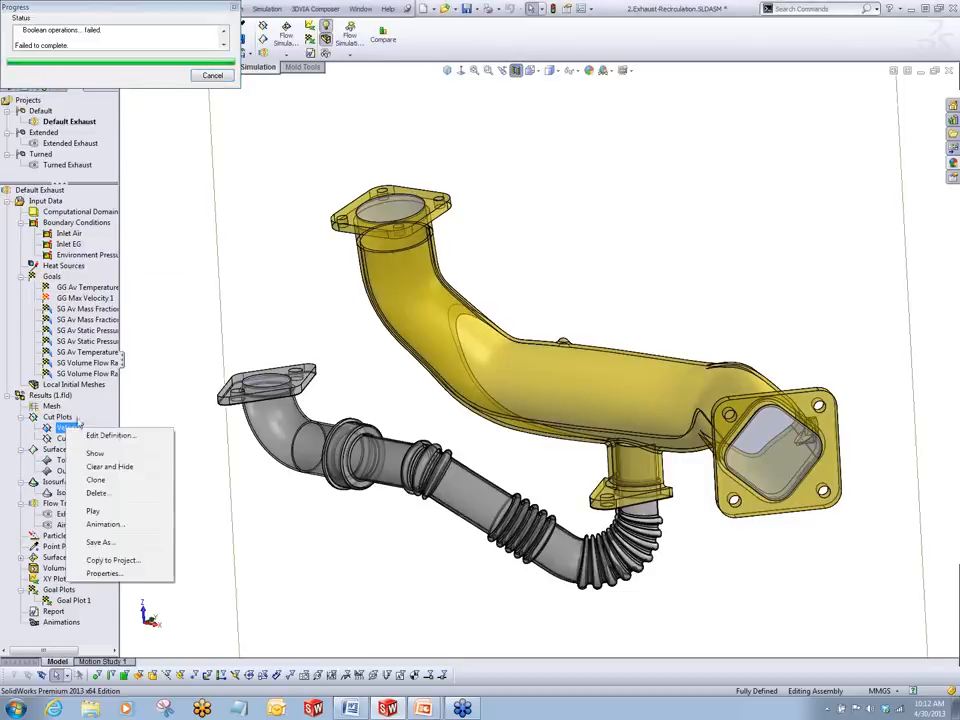
{"action": "left_click", "coordinate": [95, 453]}
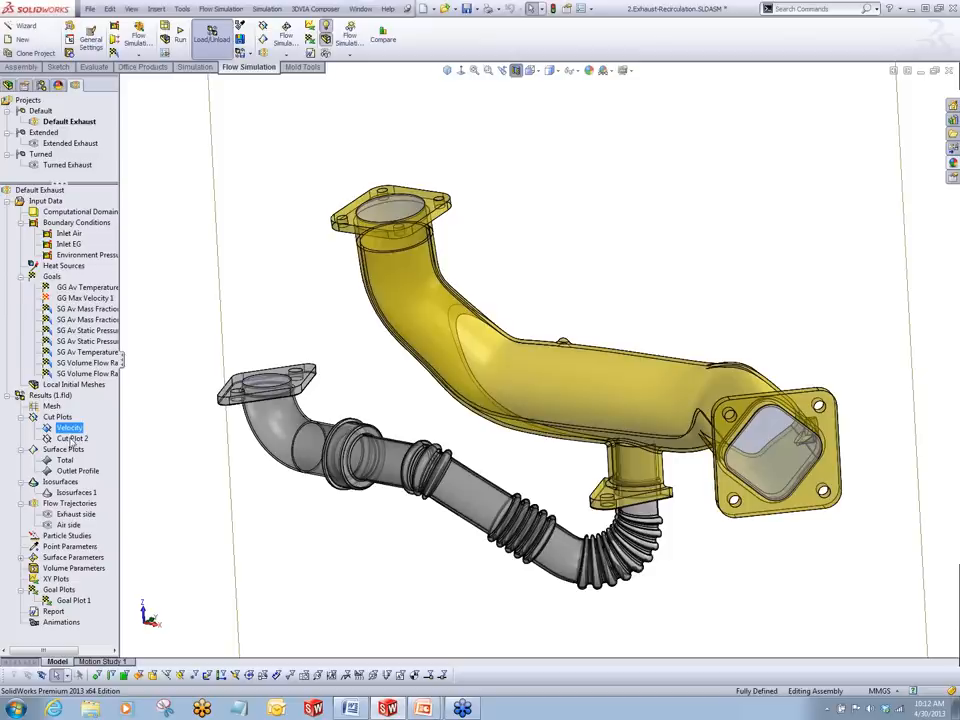
Unload the Default Exhaust results and load them again
{"action": "right_click", "coordinate": [52, 395]}
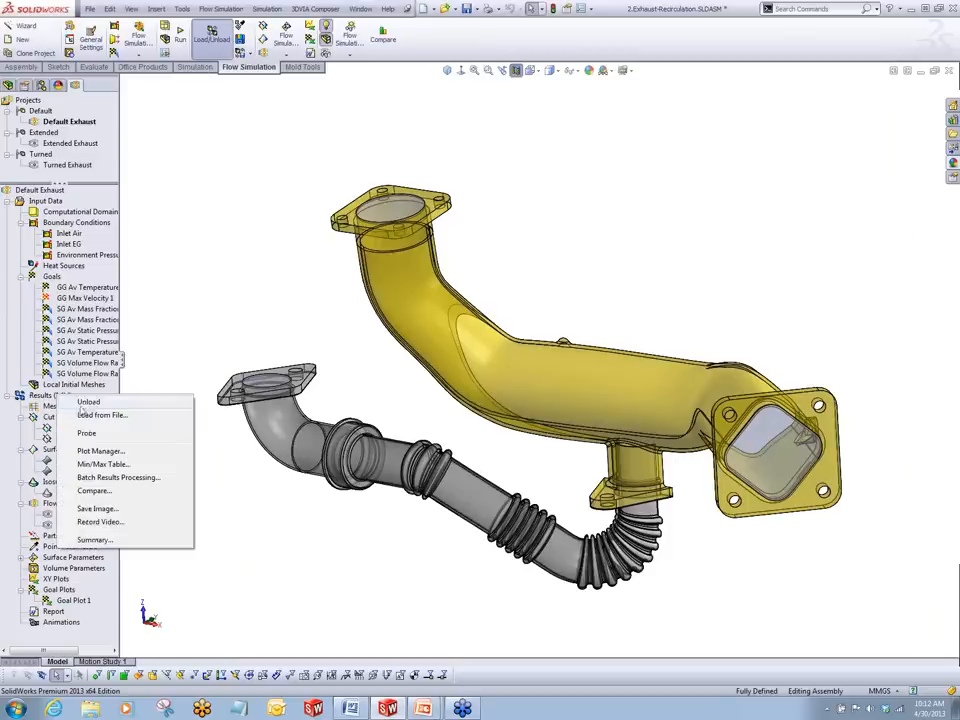
{"action": "left_click", "coordinate": [88, 401]}
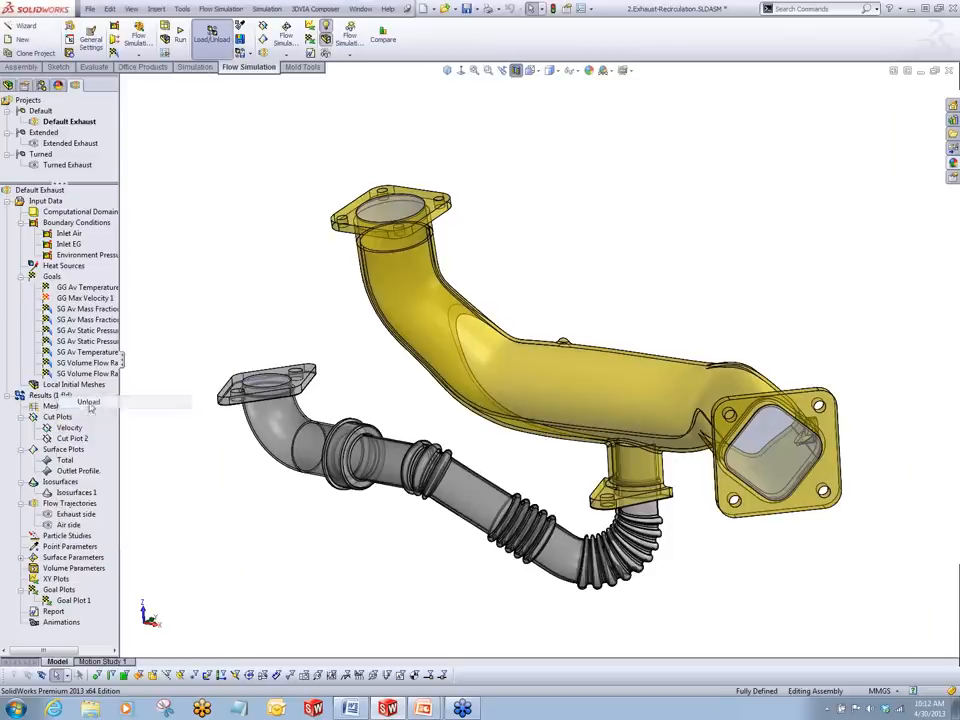
{"action": "right_click", "coordinate": [60, 396]}
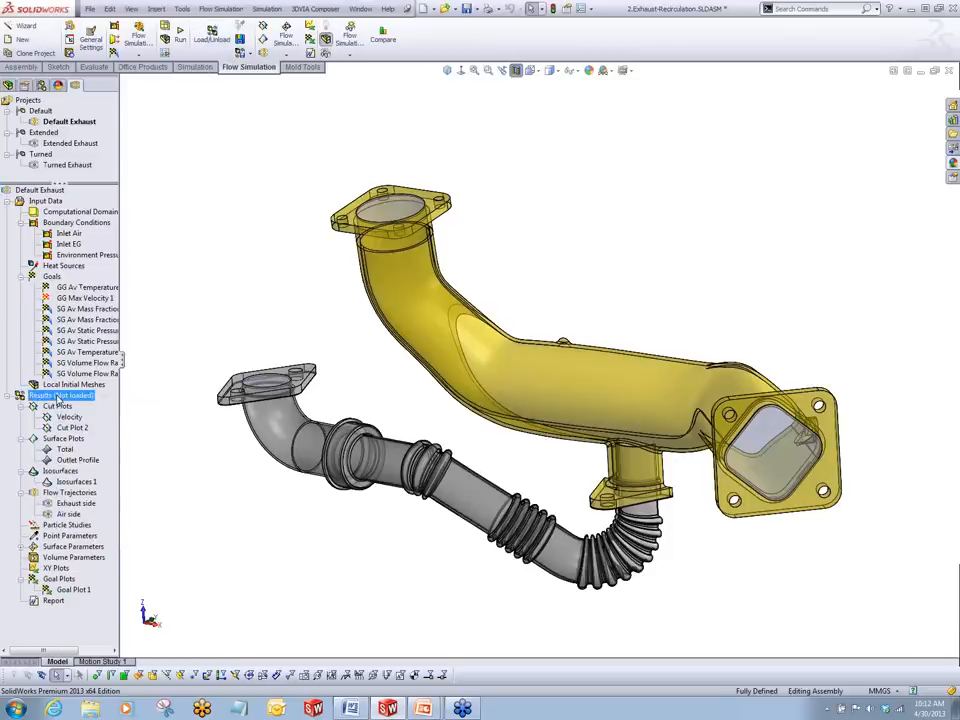
{"action": "left_click", "coordinate": [90, 405]}
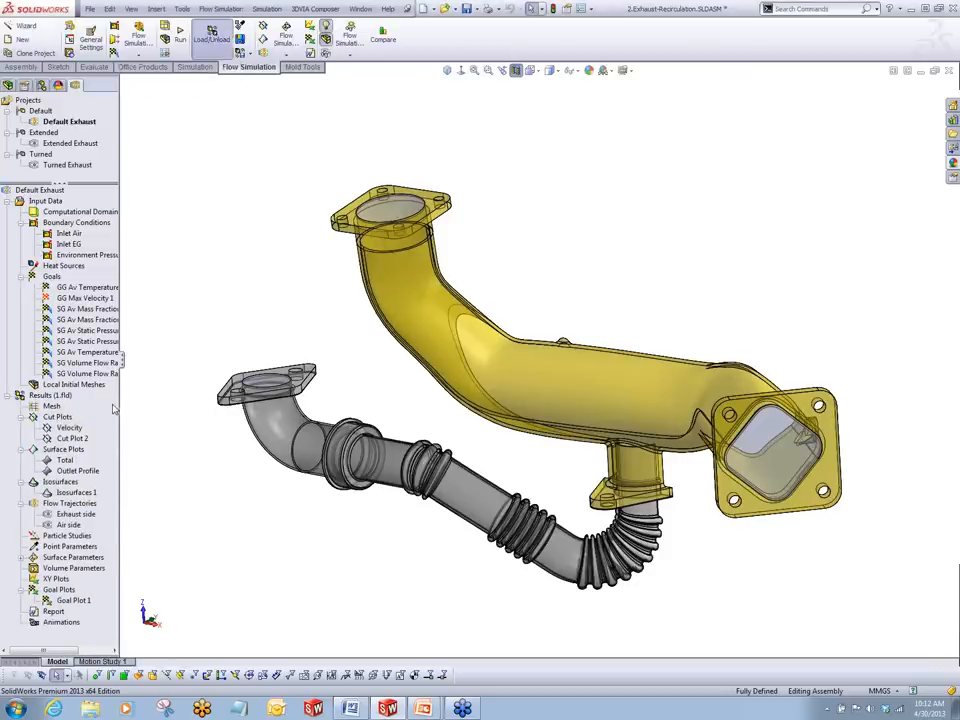
Try to display the Velocity cut plot from the reloaded results, and dismiss the progress window
{"action": "right_click", "coordinate": [68, 427]}
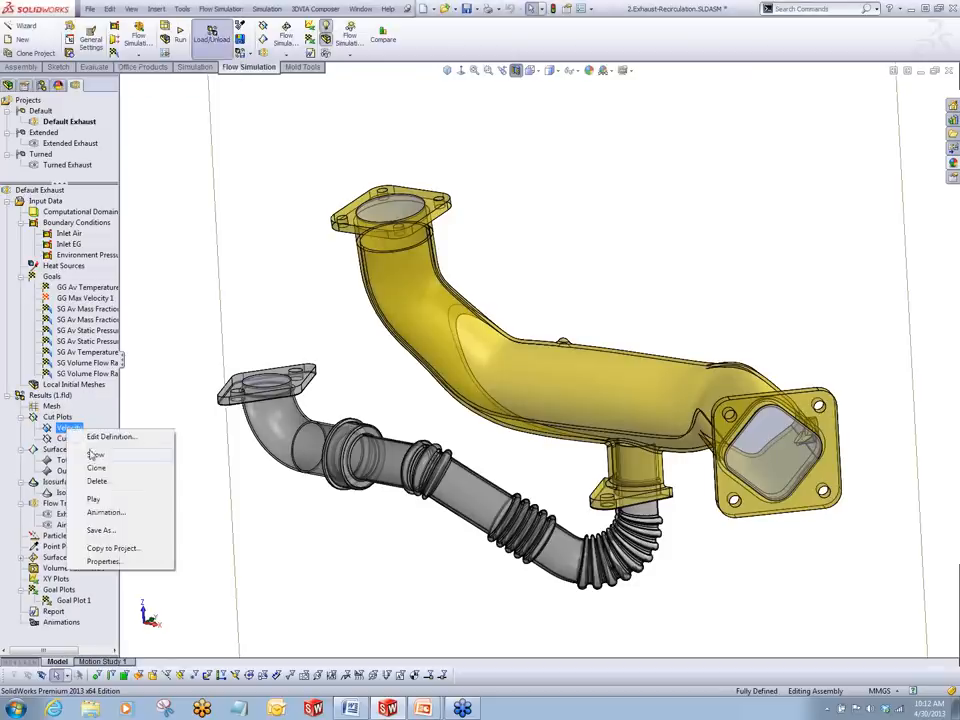
{"action": "left_click", "coordinate": [93, 454]}
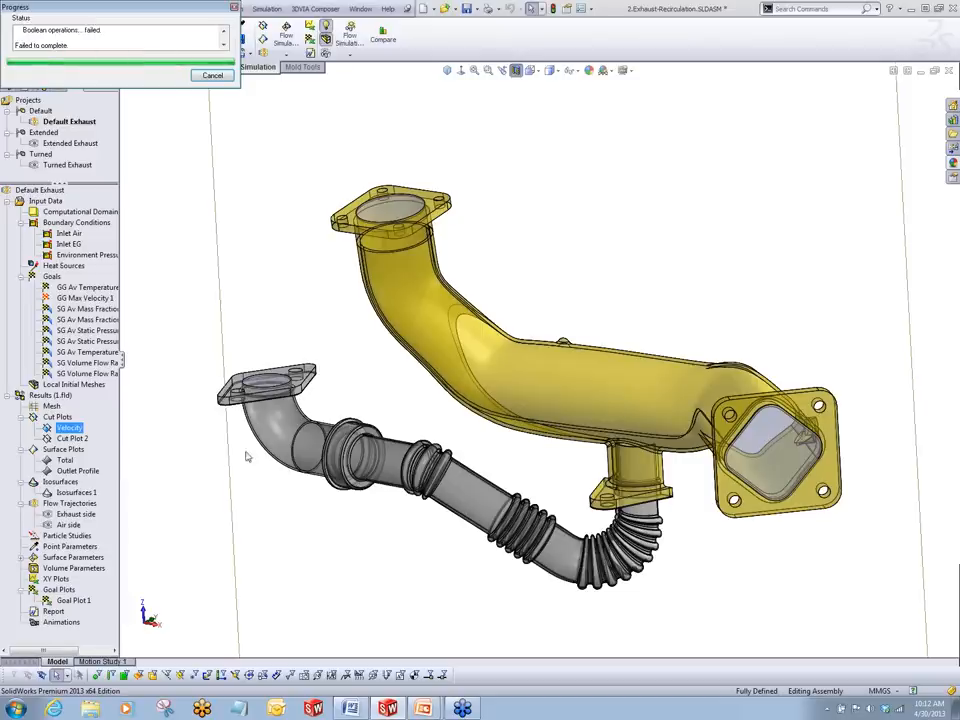
{"action": "middle_click_drag", "start_coordinate": [421, 417], "coordinate": [354, 444]}
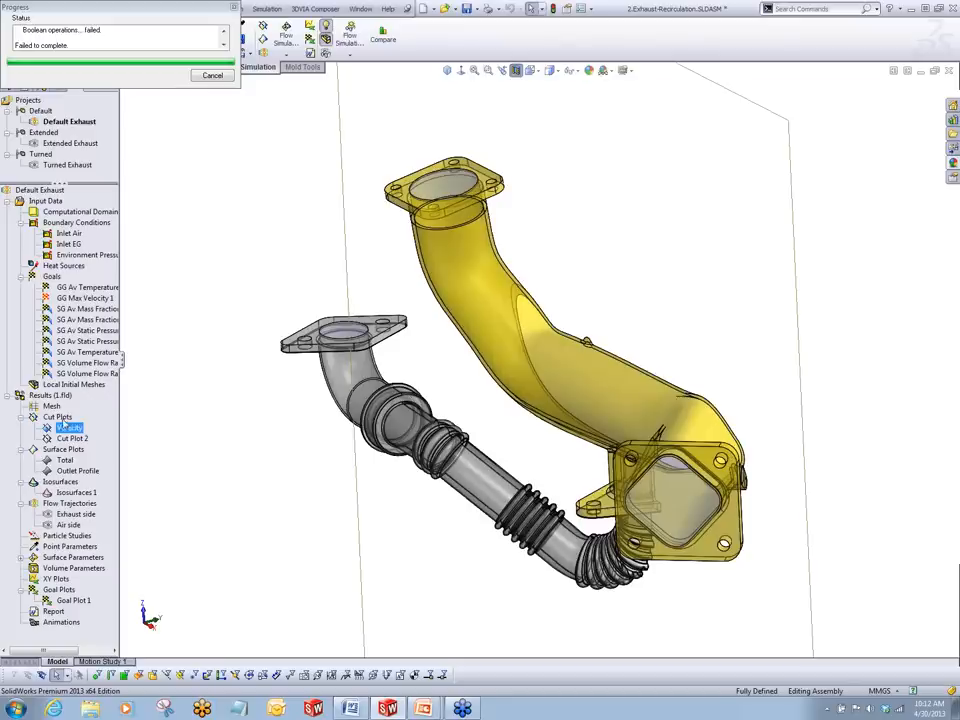
{"action": "right_click", "coordinate": [70, 429]}
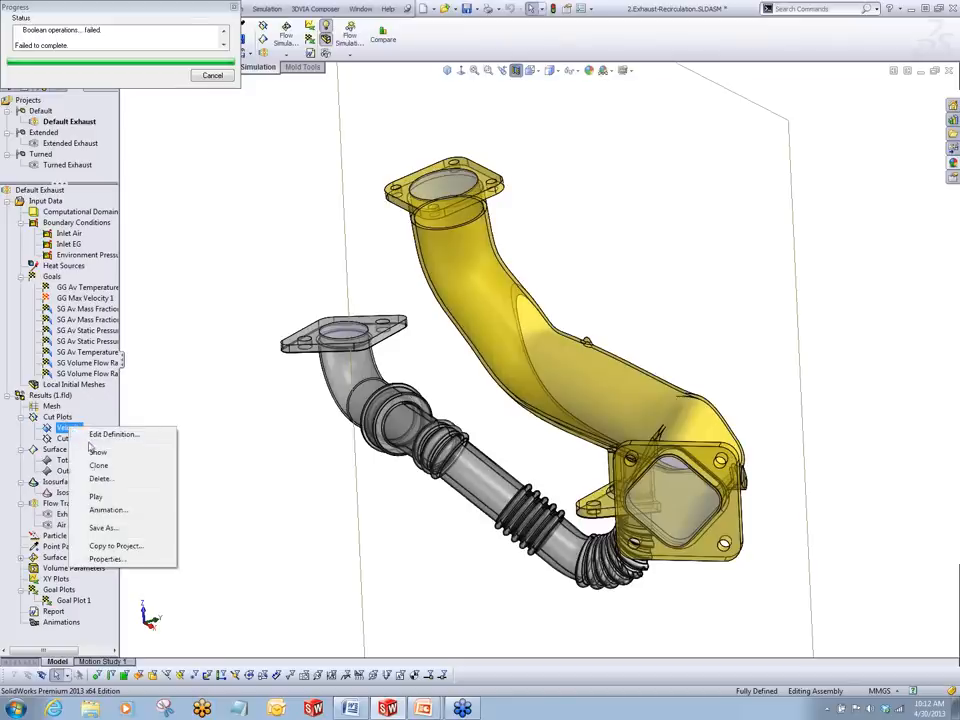
{"action": "left_click", "coordinate": [219, 515]}
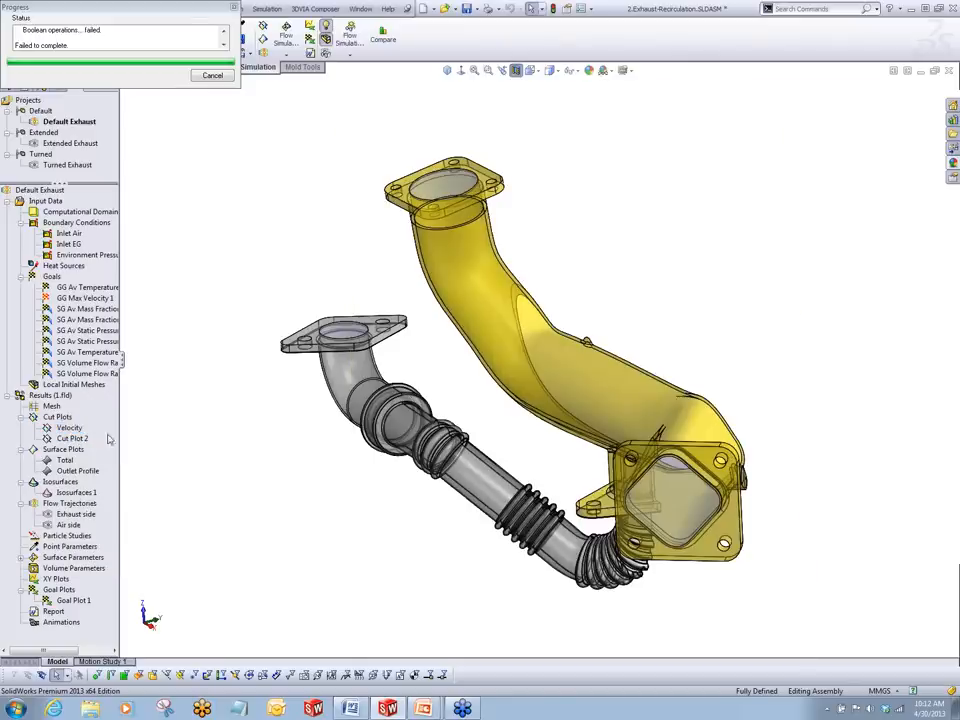
{"action": "left_click", "coordinate": [201, 76]}
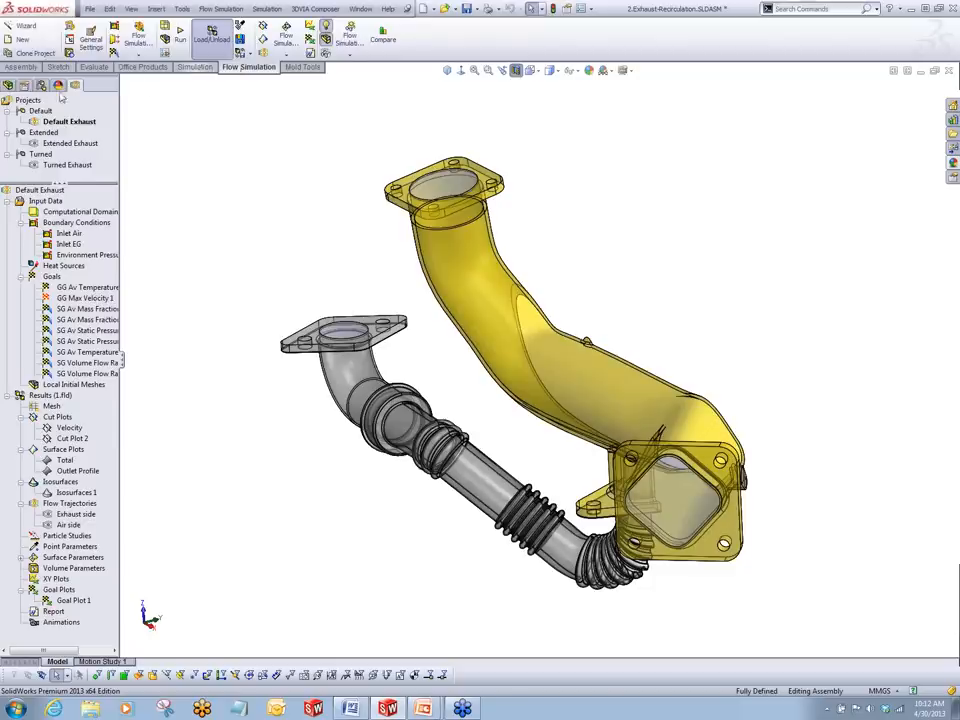
Highlight the assembly's reference planes one after another and select the Top Plane as the section plane
{"action": "left_click", "coordinate": [8, 85]}
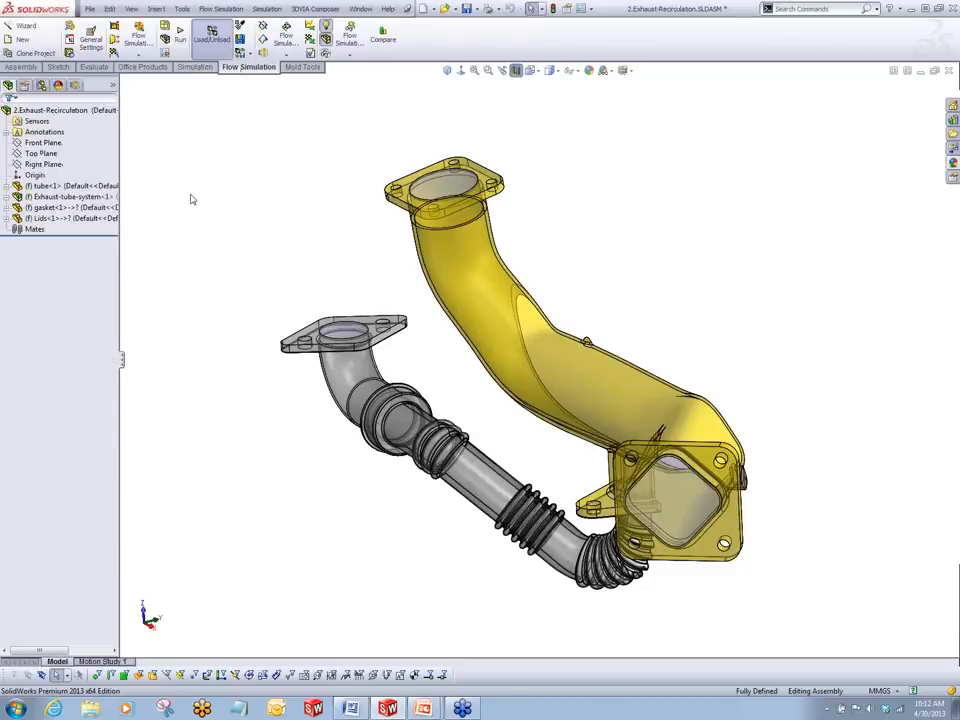
{"action": "middle_click_drag", "start_coordinate": [192, 199], "coordinate": [157, 173]}
{"action": "key", "text": "z"}
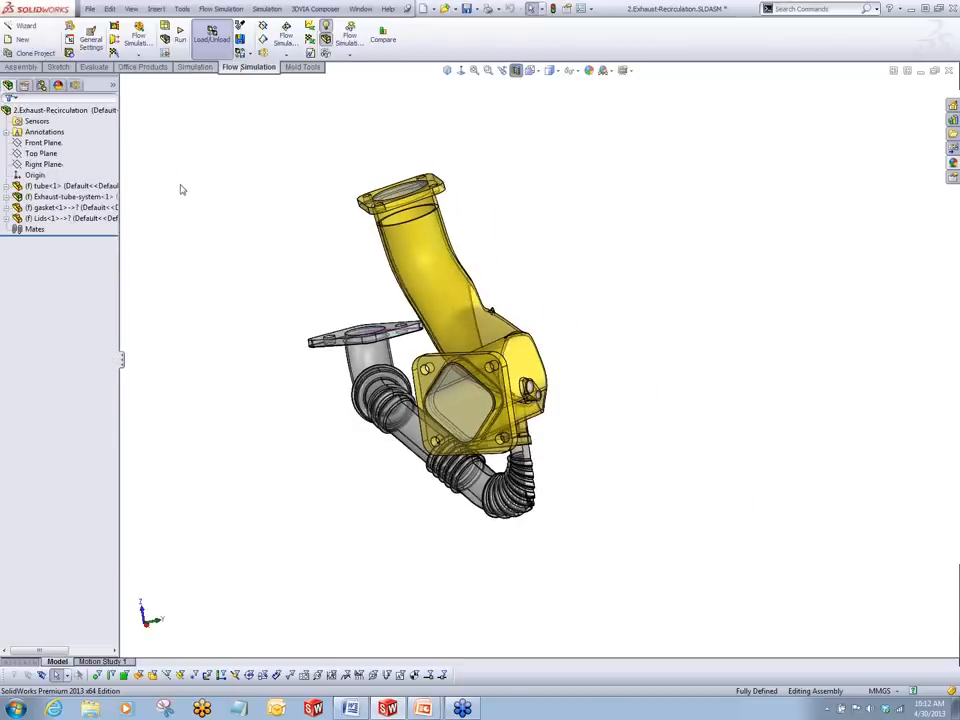
{"action": "middle_click_drag", "start_coordinate": [345, 210], "coordinate": [345, 270]}
{"action": "left_click", "coordinate": [45, 164]}
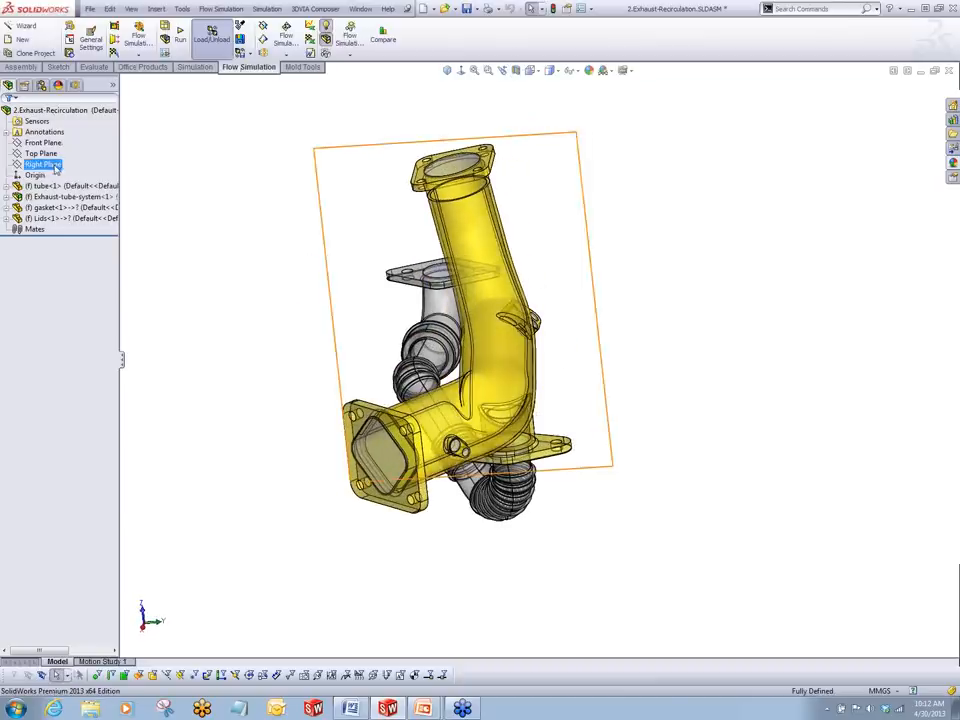
{"action": "left_click", "coordinate": [48, 154]}
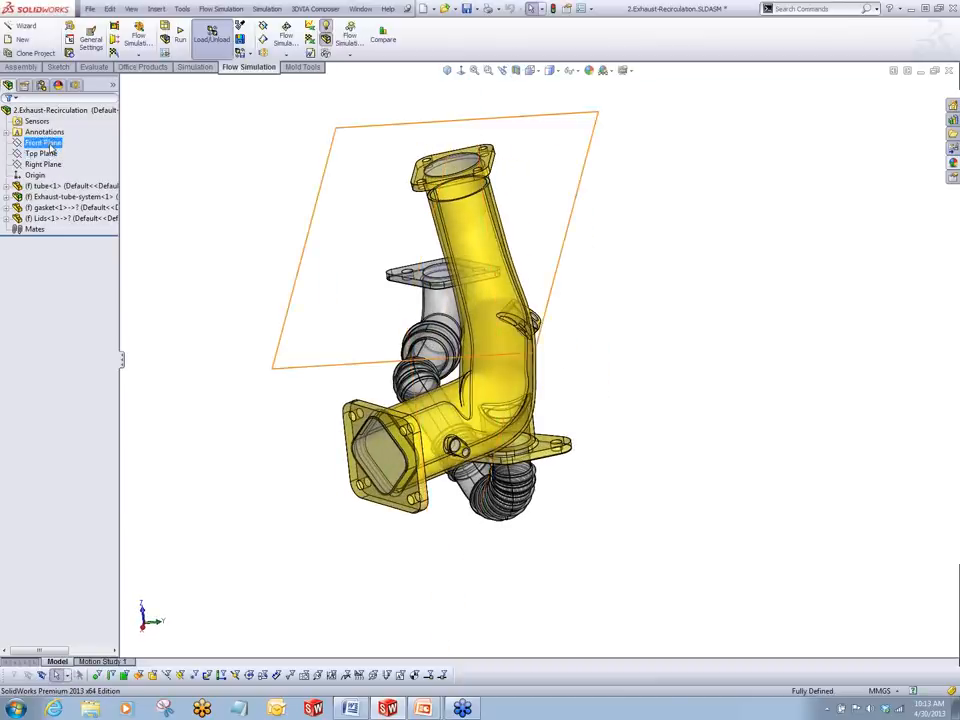
{"action": "left_click", "coordinate": [45, 154]}
{"action": "middle_click_drag", "start_coordinate": [256, 211], "coordinate": [291, 182]}
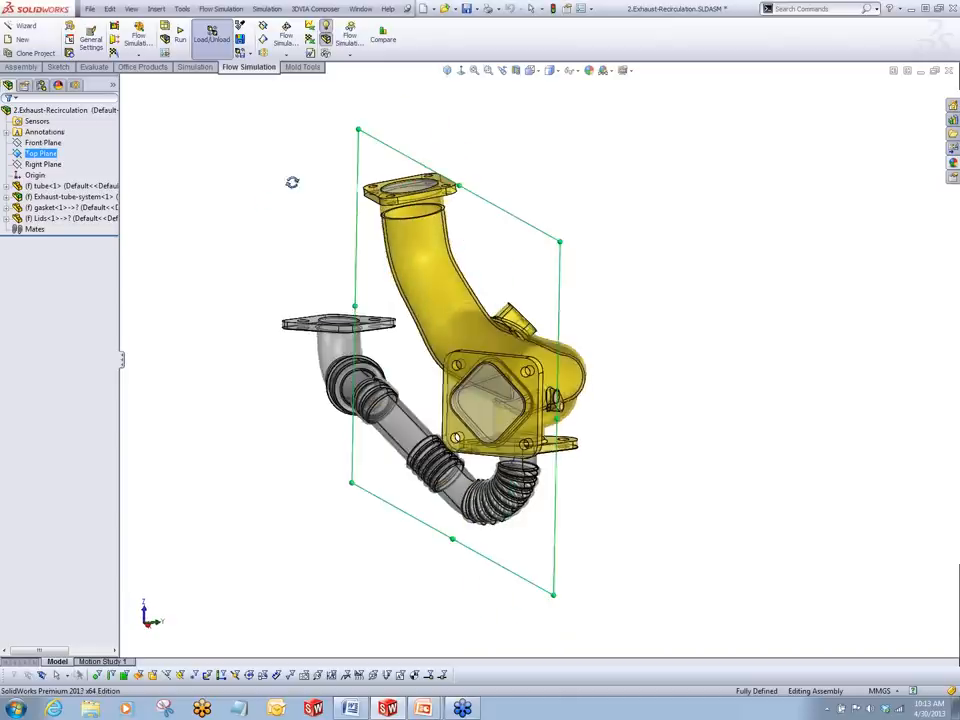
Insert a cut plot on the Top Plane showing Velocity contours
{"action": "left_click", "coordinate": [74, 85]}
{"action": "right_click", "coordinate": [58, 418]}
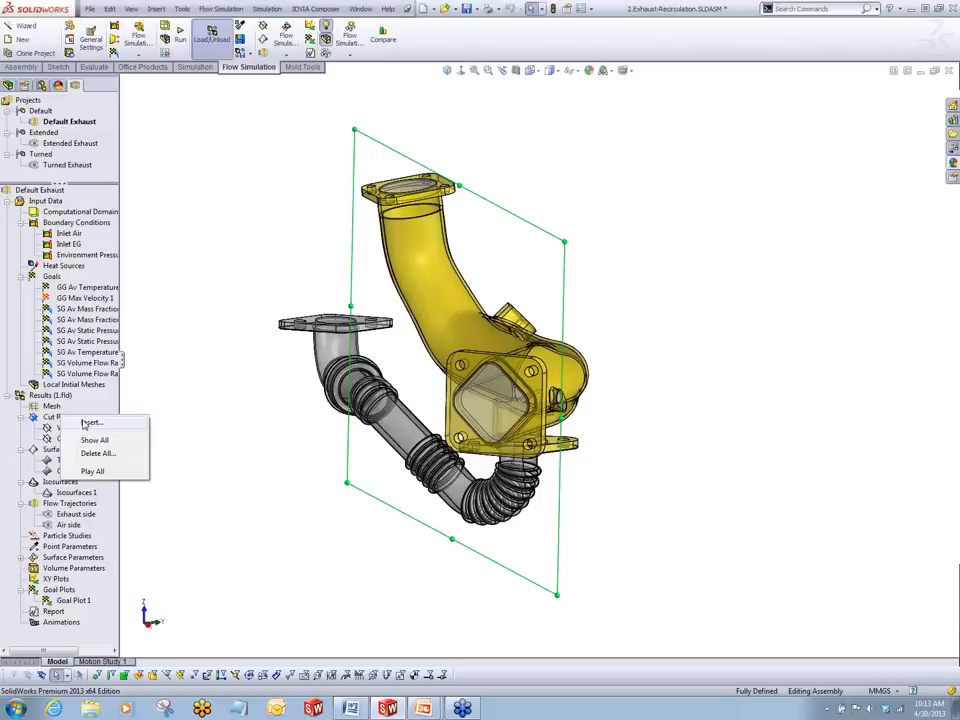
{"action": "left_click", "coordinate": [88, 423]}
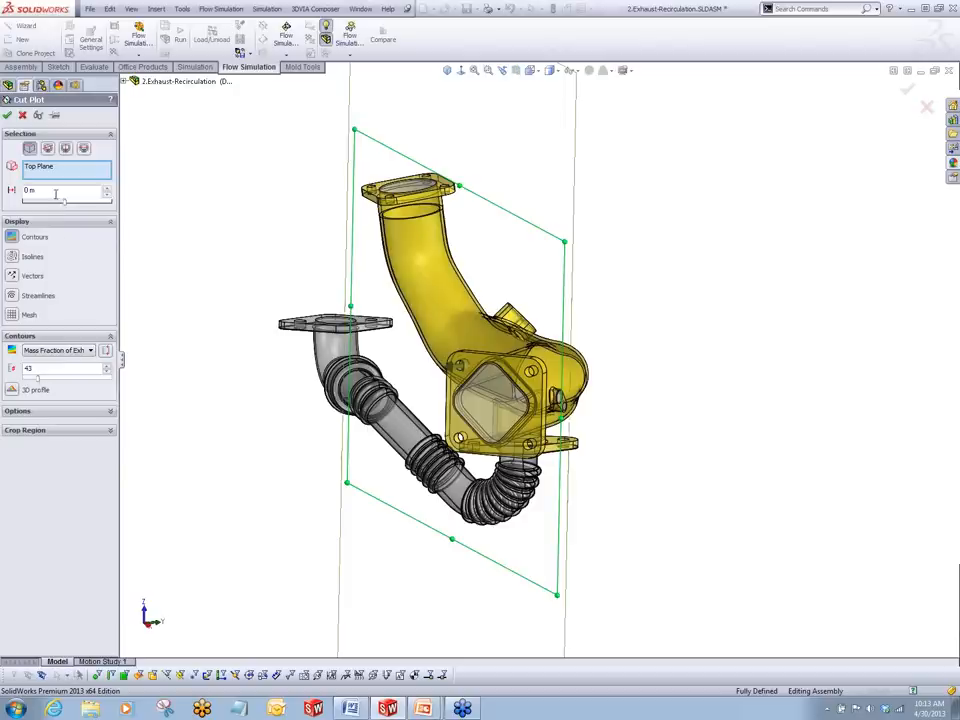
{"action": "left_click", "coordinate": [49, 351]}
{"action": "left_click", "coordinate": [35, 384]}
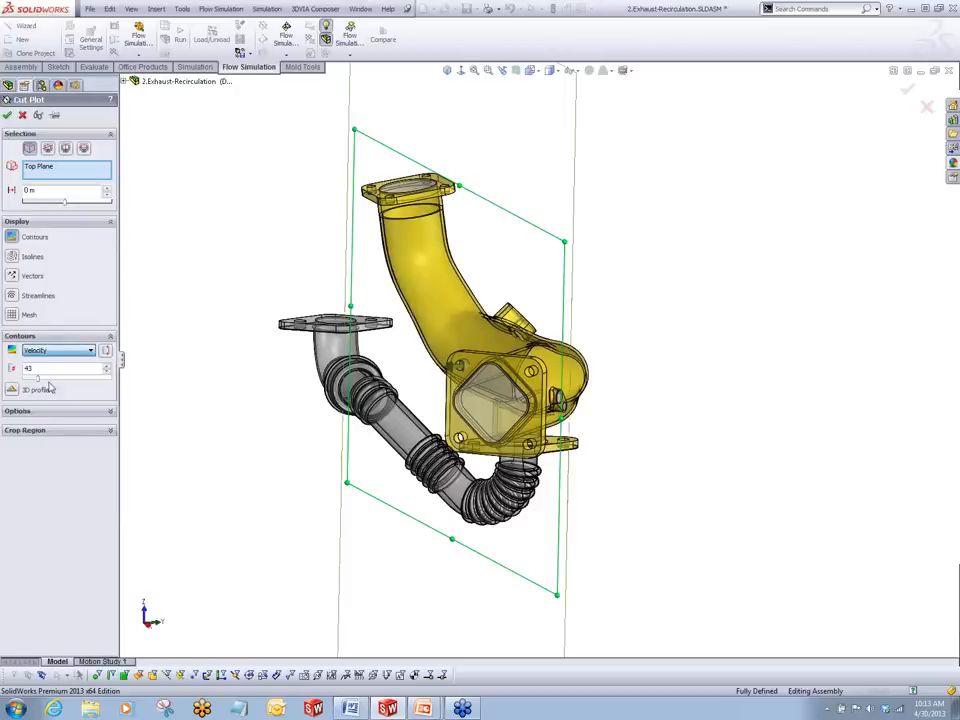
{"action": "left_click", "coordinate": [8, 116]}
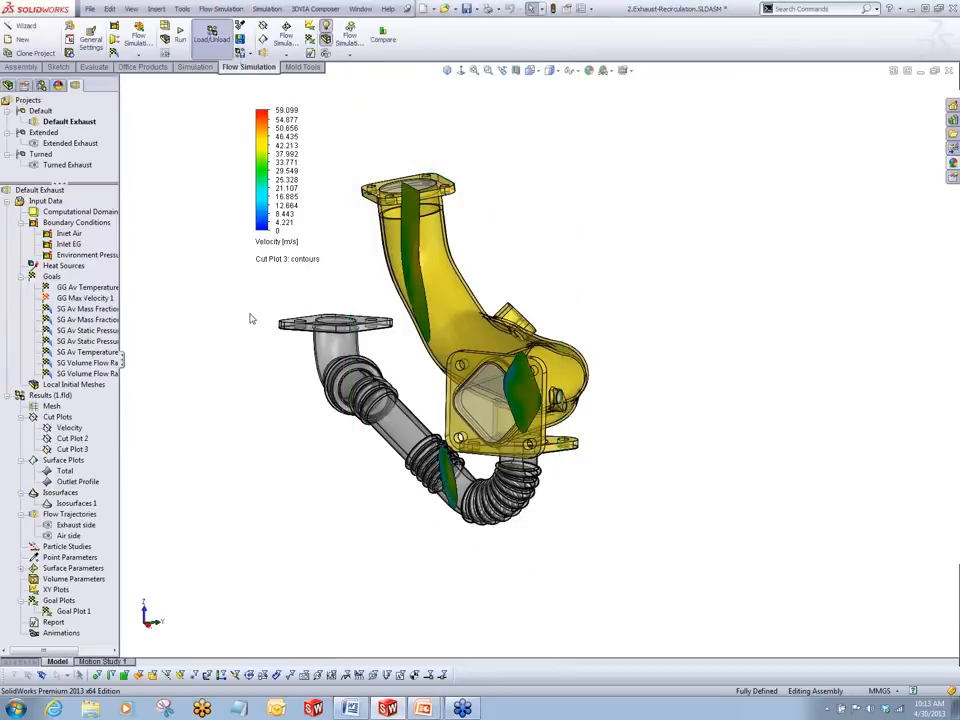
Shift the new Velocity cut plot to an offset of about 0.042 m, through the junction of the tube and manifold
{"action": "middle_click_drag", "start_coordinate": [251, 319], "coordinate": [327, 323]}
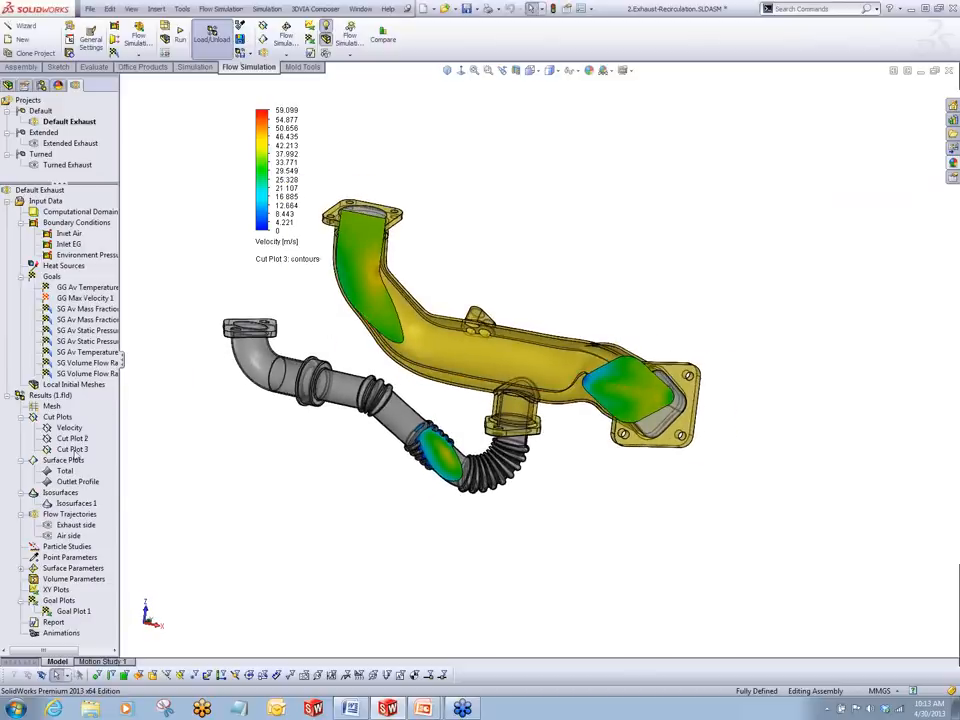
{"action": "left_click", "coordinate": [72, 450]}
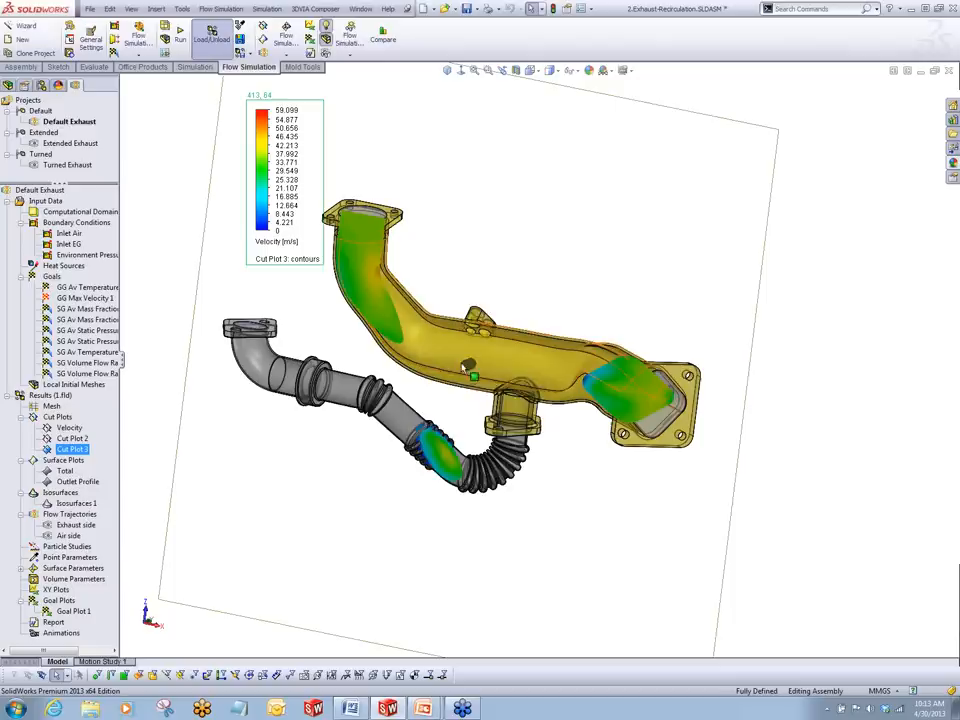
{"action": "left_click_drag", "start_coordinate": [475, 367], "coordinate": [490, 361]}
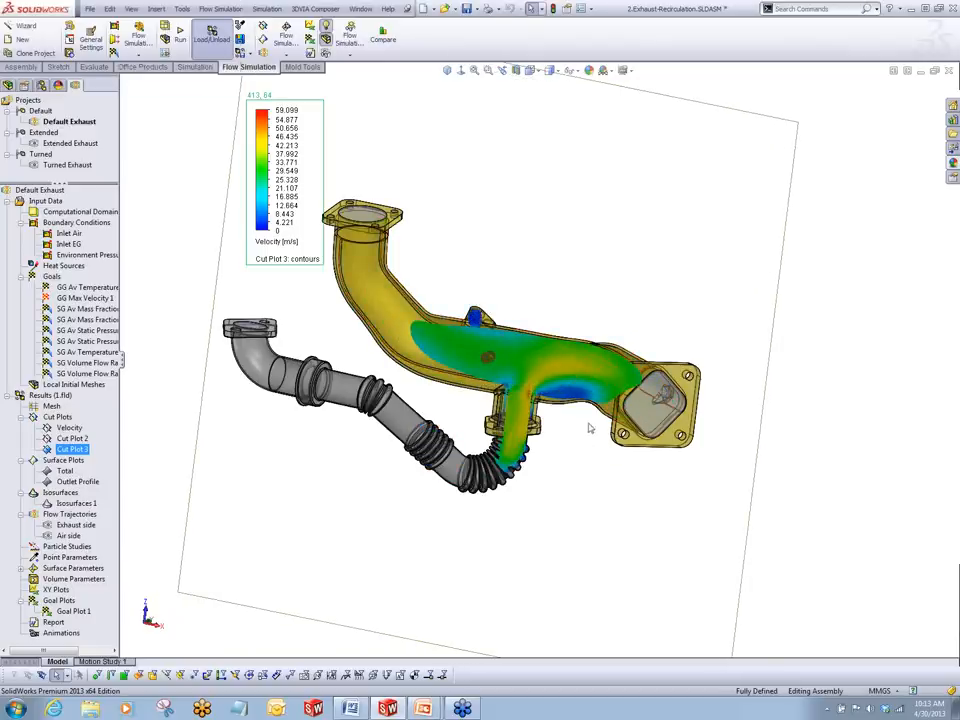
Examine the shifted cut plot from several angles and move its velocity legend clear of the manifold
{"action": "scroll", "coordinate": [576, 412], "scroll_direction": "down", "scroll_amount": 2}
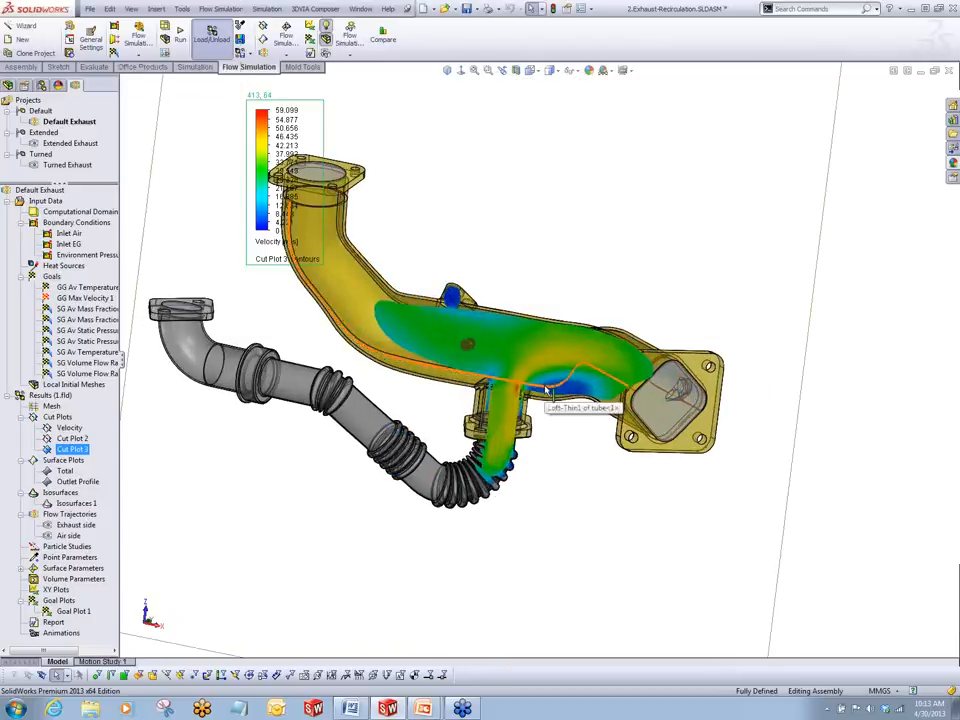
{"action": "middle_click_drag", "start_coordinate": [543, 385], "coordinate": [521, 382]}
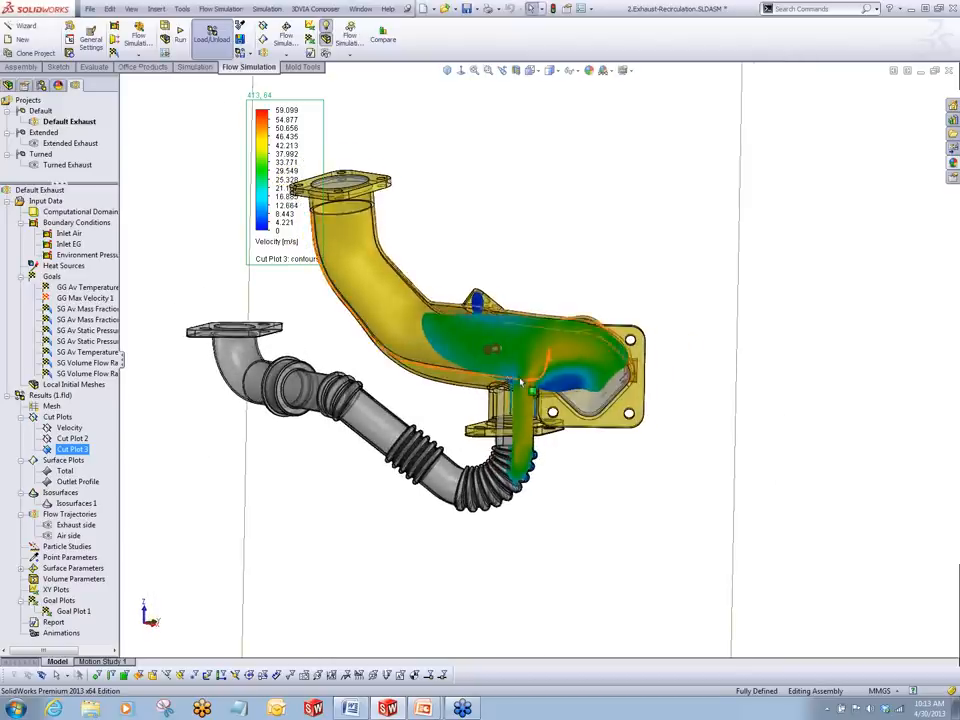
{"action": "scroll", "coordinate": [521, 382], "scroll_direction": "down", "scroll_amount": 1}
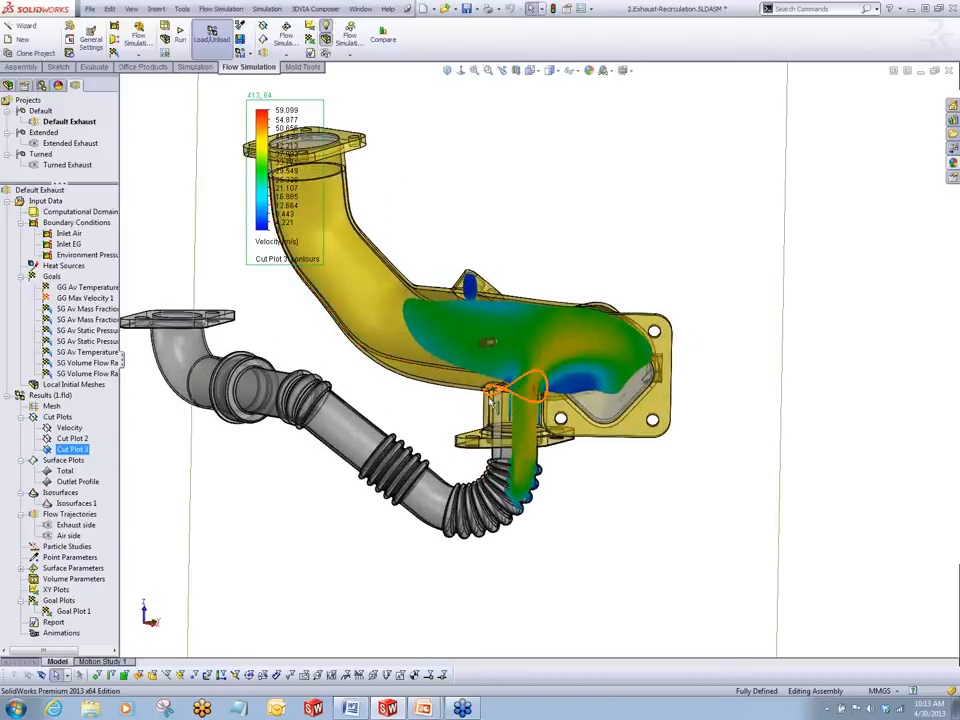
{"action": "scroll", "coordinate": [482, 400], "scroll_direction": "up", "scroll_amount": 1}
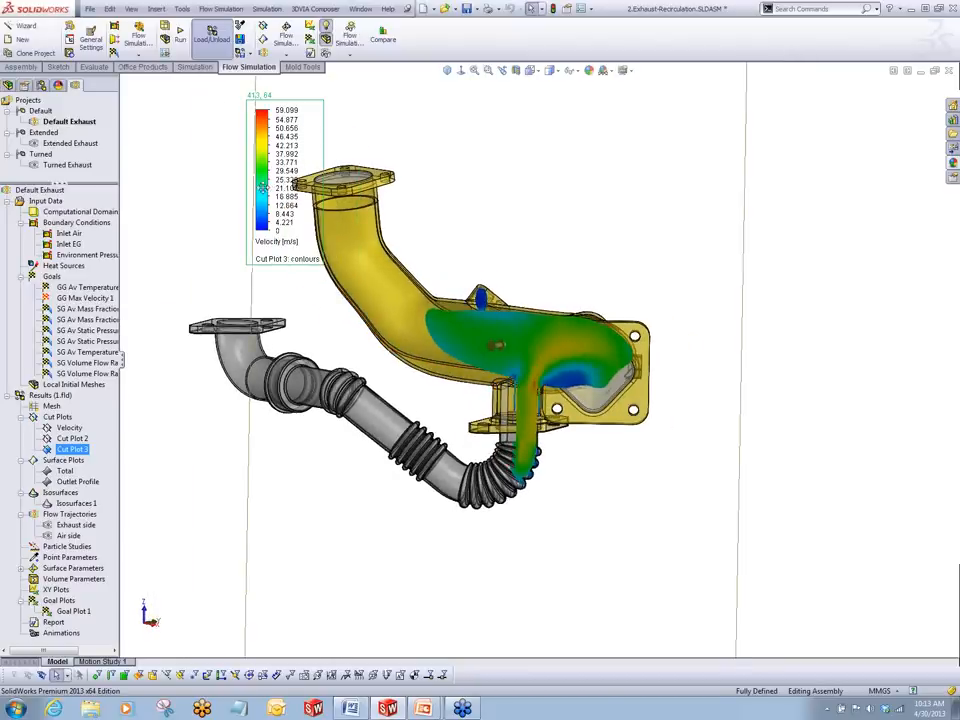
{"action": "left_click_drag", "start_coordinate": [262, 187], "coordinate": [190, 194]}
{"action": "middle_click_drag", "start_coordinate": [381, 342], "coordinate": [398, 327]}
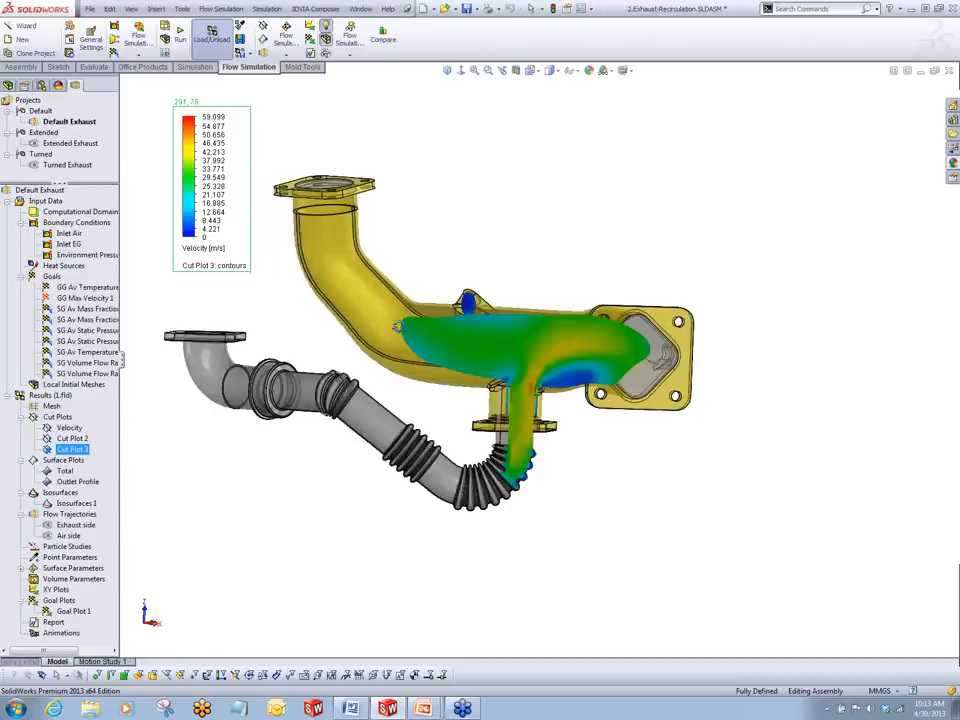
Edit Cut Plot 3 to display streamlines together with its velocity contours
{"action": "right_click", "coordinate": [67, 450]}
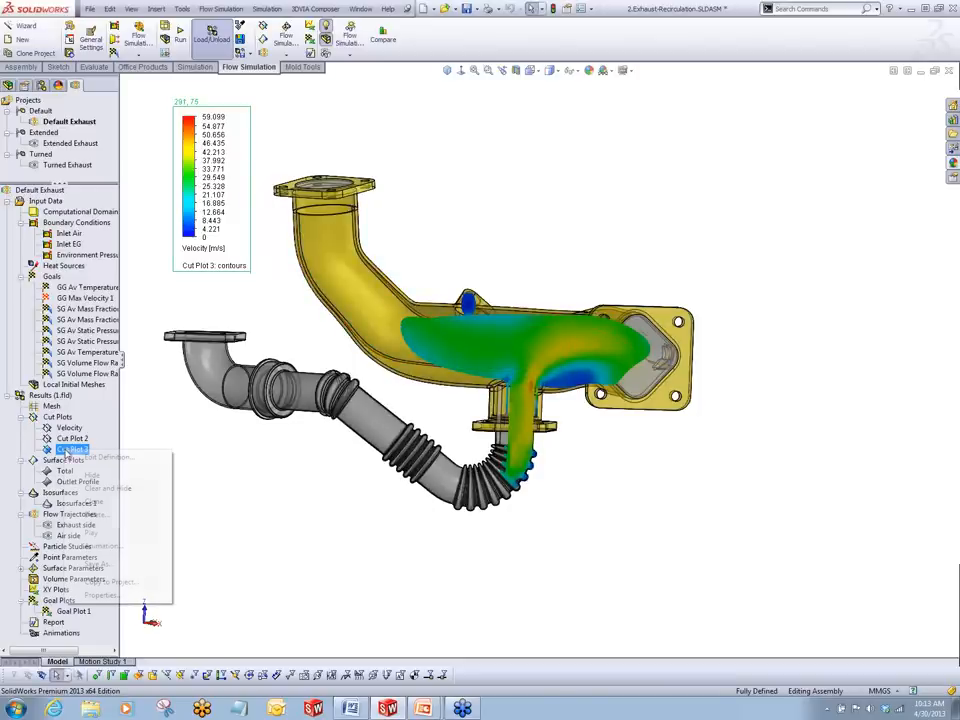
{"action": "left_click", "coordinate": [100, 456]}
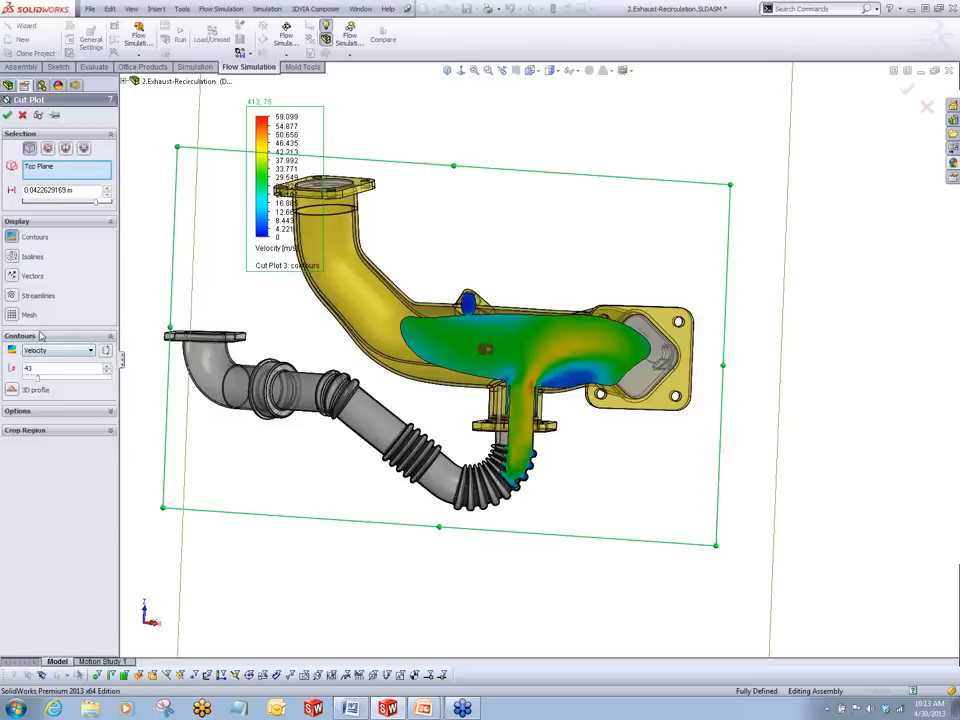
{"action": "left_click", "coordinate": [15, 295]}
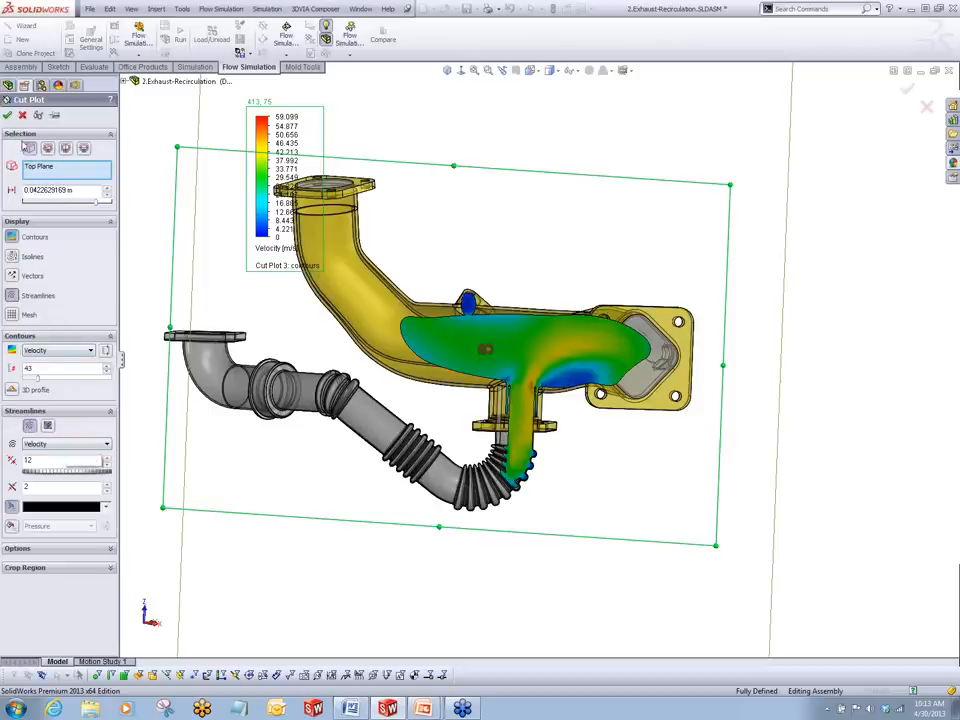
{"action": "left_click", "coordinate": [8, 116]}
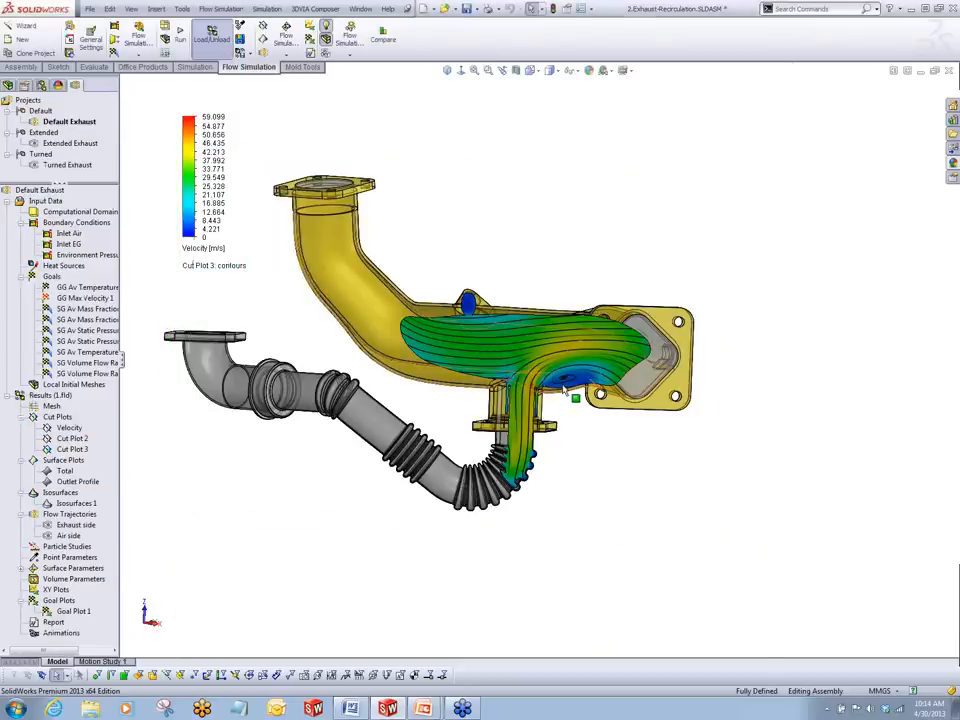
Examine the streamlines up close around the junction of the exhaust gas tube and the manifold
{"action": "middle_click_drag", "start_coordinate": [567, 388], "coordinate": [578, 383]}
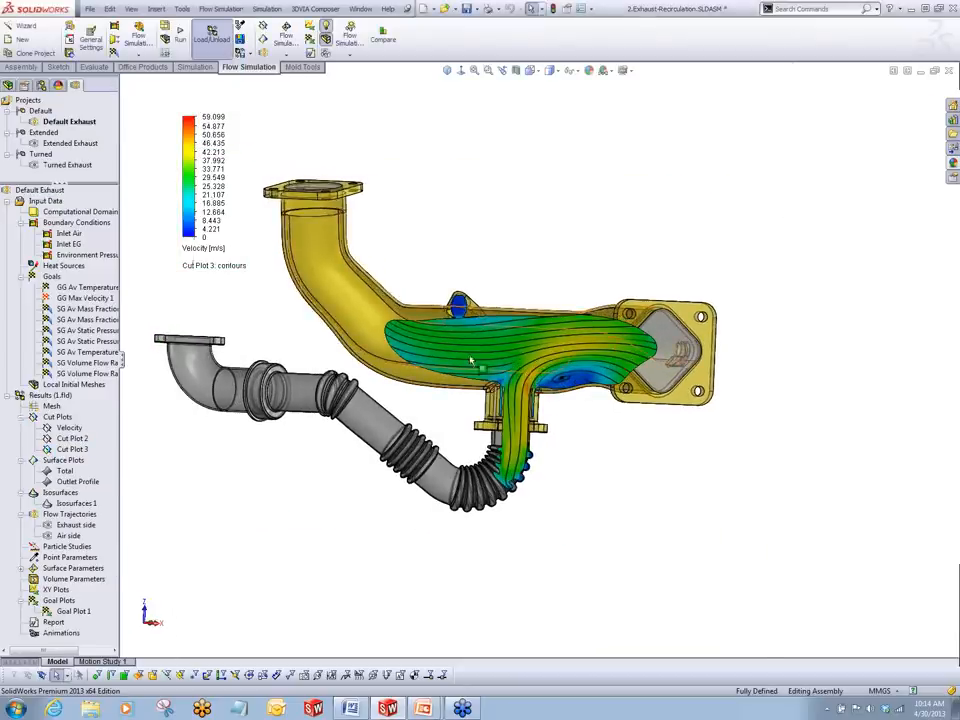
{"action": "scroll", "coordinate": [469, 355], "scroll_direction": "down", "scroll_amount": 1}
{"action": "scroll", "coordinate": [307, 379], "scroll_direction": "down", "scroll_amount": 2}
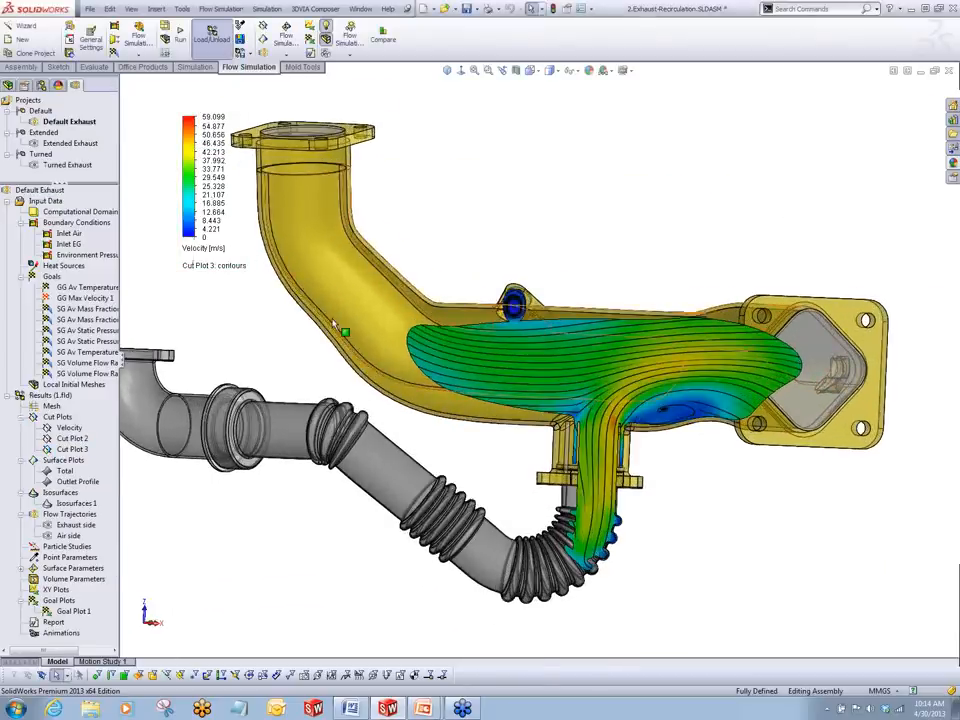
{"action": "scroll", "coordinate": [785, 442], "scroll_direction": "down", "scroll_amount": 1}
{"action": "scroll", "coordinate": [766, 436], "scroll_direction": "down", "scroll_amount": 3}
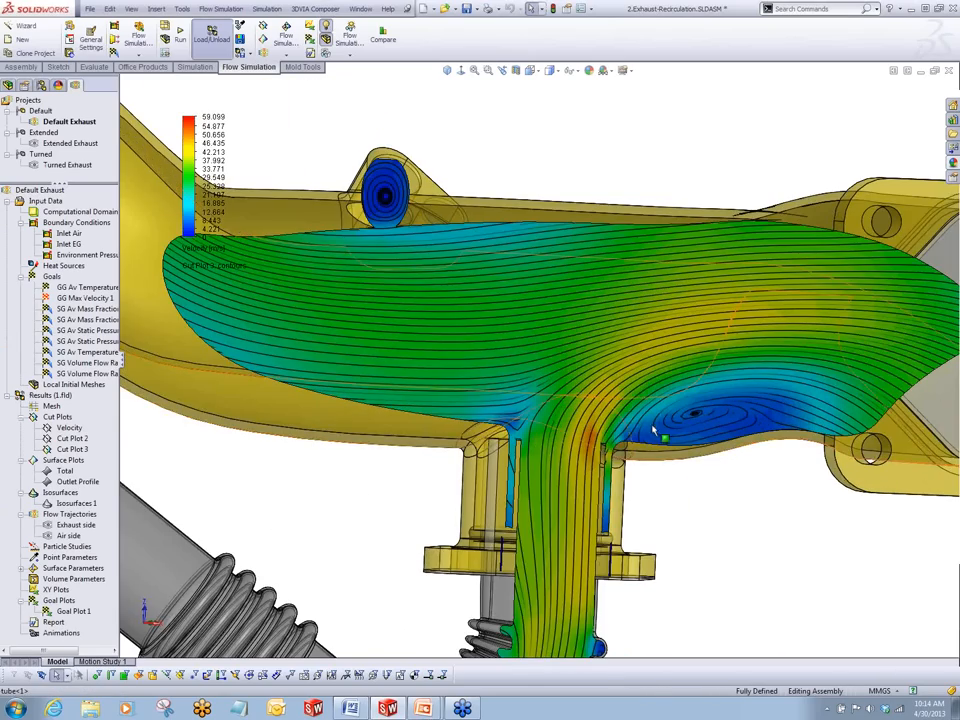
{"action": "scroll", "coordinate": [450, 390], "scroll_direction": "up", "scroll_amount": 2}
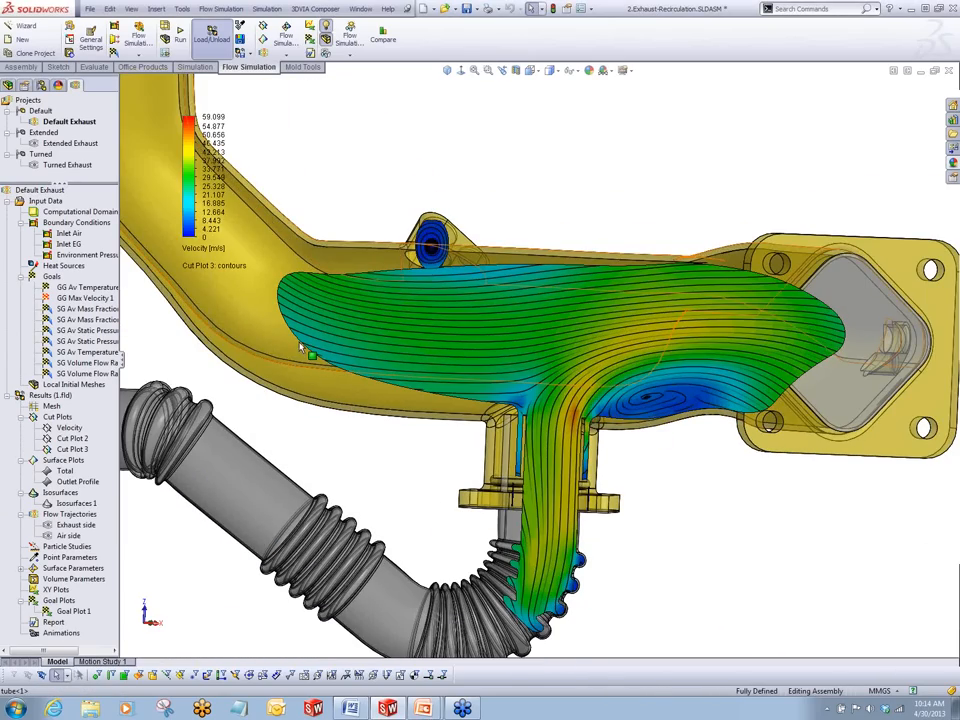
{"action": "scroll", "coordinate": [300, 346], "scroll_direction": "up", "scroll_amount": 3}
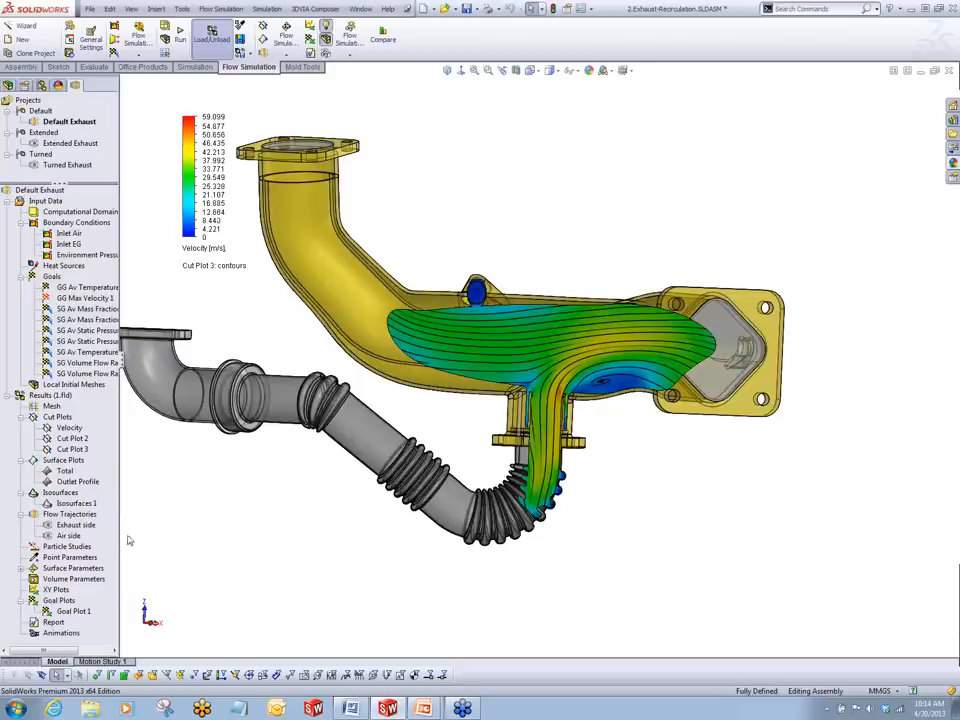
Hide all cut plots and show the Total surface plot, viewing the exhaust gas mass fraction from several angles
{"action": "right_click", "coordinate": [60, 418]}
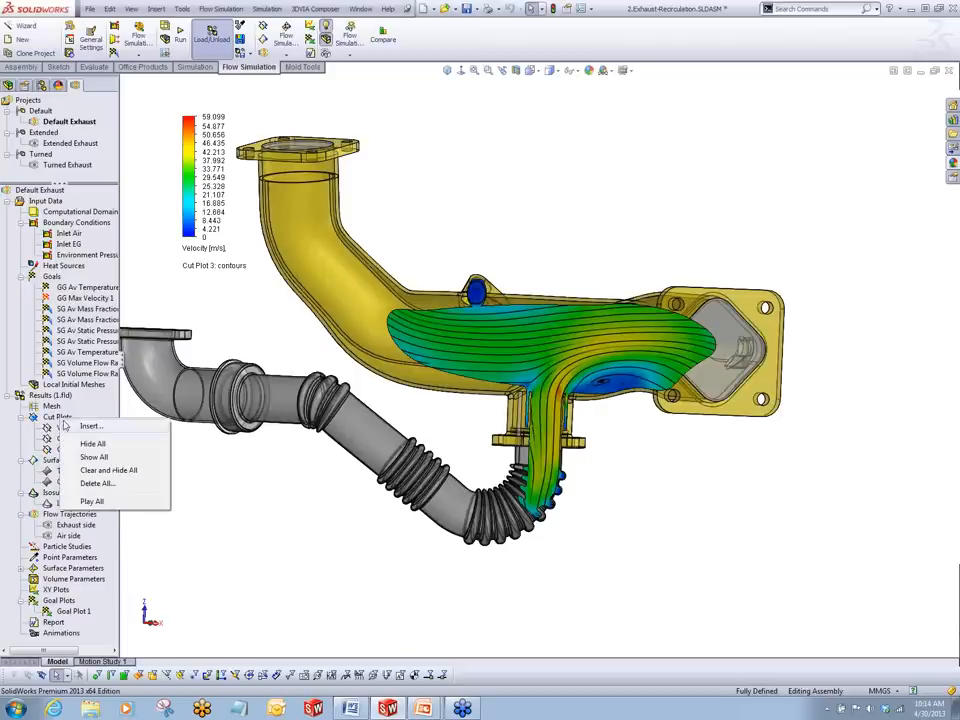
{"action": "left_click", "coordinate": [92, 443]}
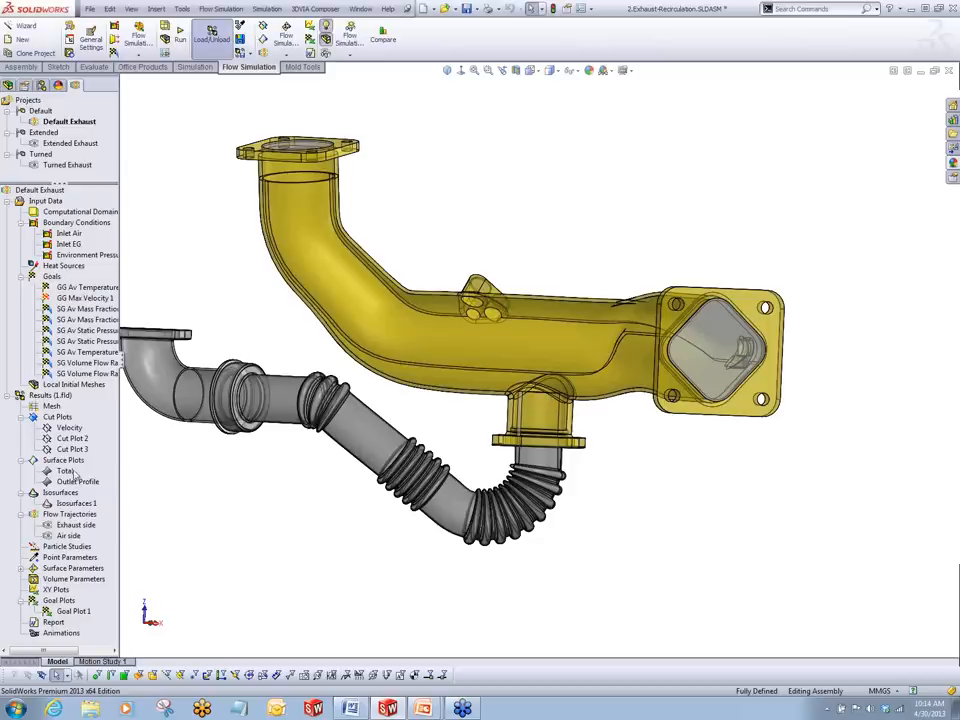
{"action": "right_click", "coordinate": [66, 472]}
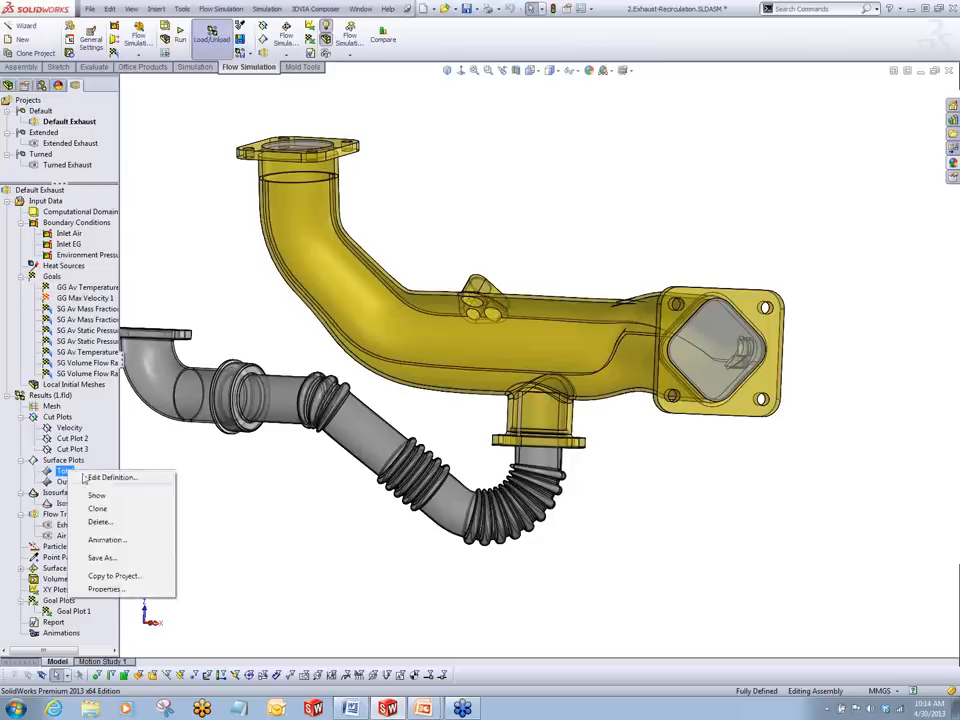
{"action": "left_click", "coordinate": [97, 495]}
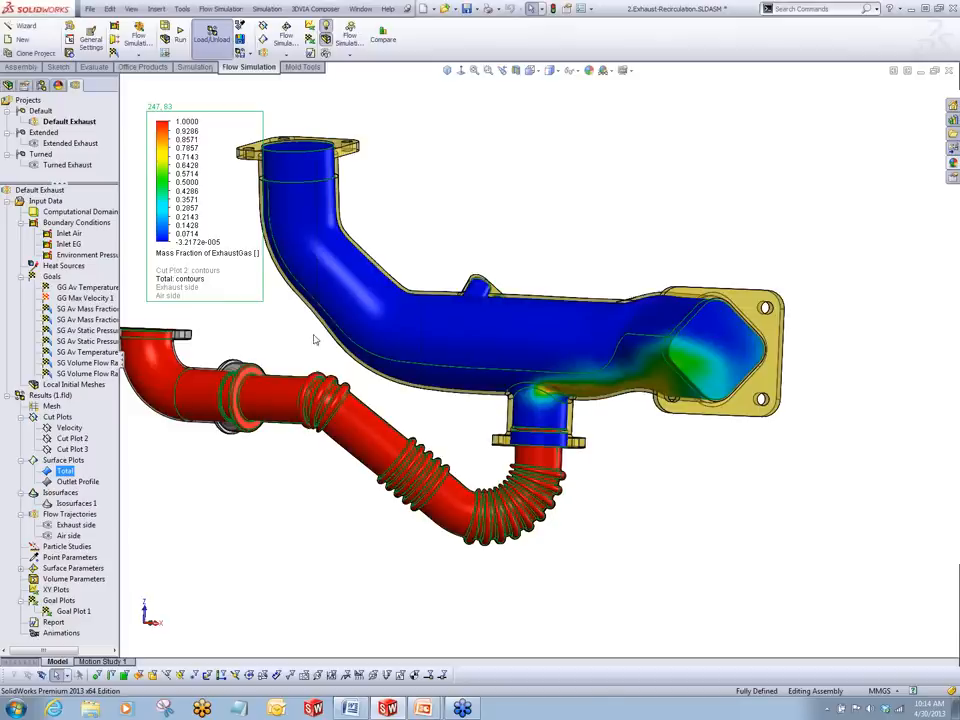
{"action": "middle_click_drag", "start_coordinate": [314, 339], "coordinate": [378, 347], "text": "ctrl"}
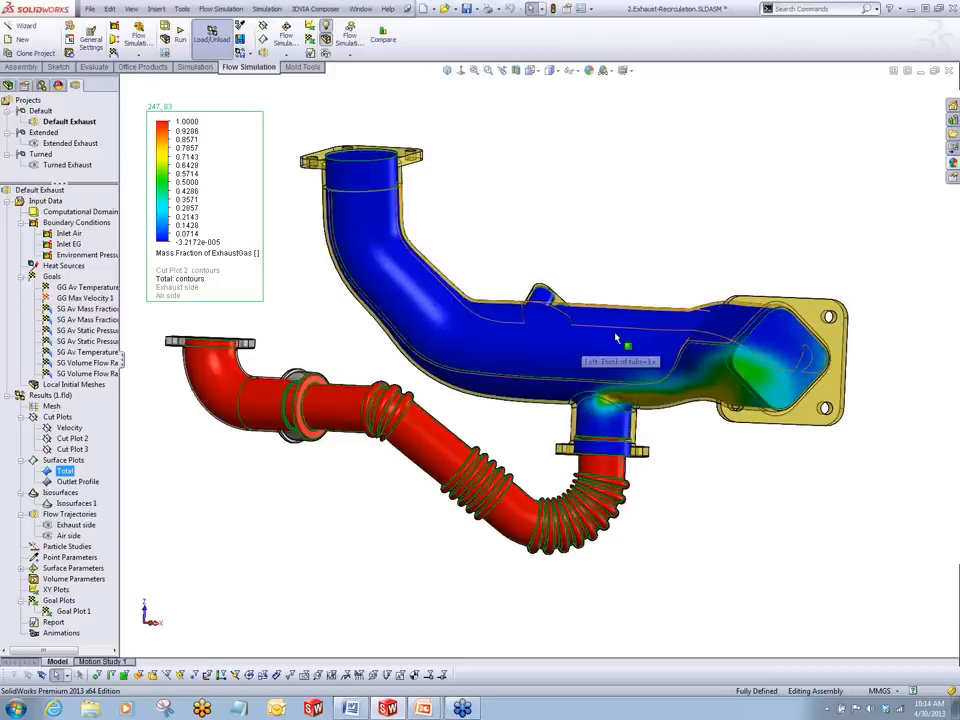
{"action": "middle_click_drag", "start_coordinate": [697, 405], "coordinate": [704, 294]}
{"action": "middle_click_drag", "start_coordinate": [698, 394], "coordinate": [738, 387]}
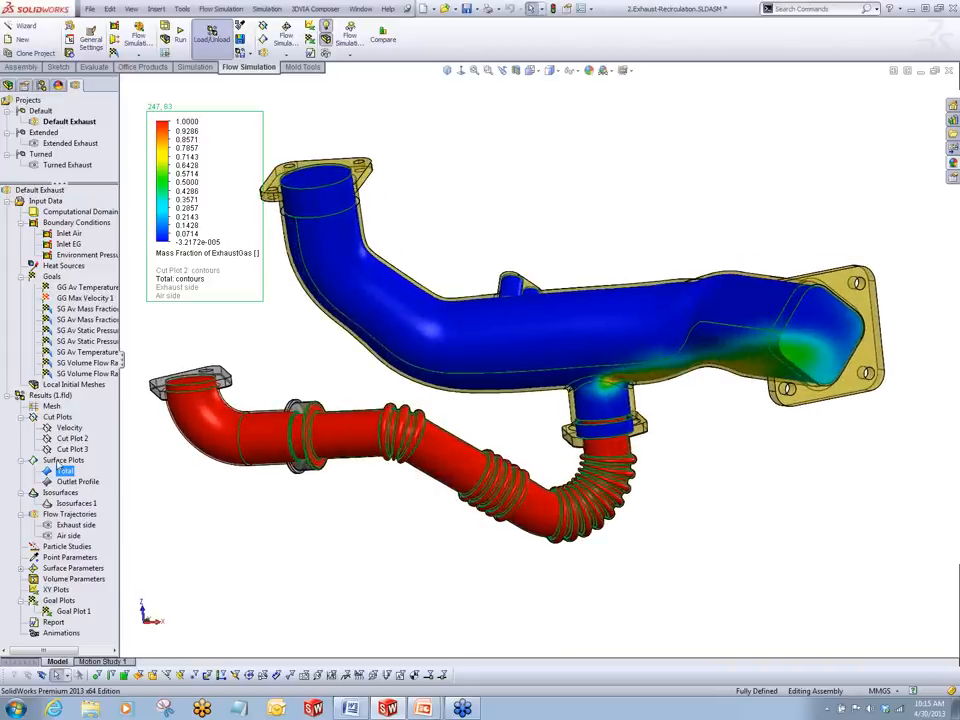
Hide all surface plots and show Isosurfaces 1, rotating the model to view the isosurface inside the manifold
{"action": "right_click", "coordinate": [58, 462]}
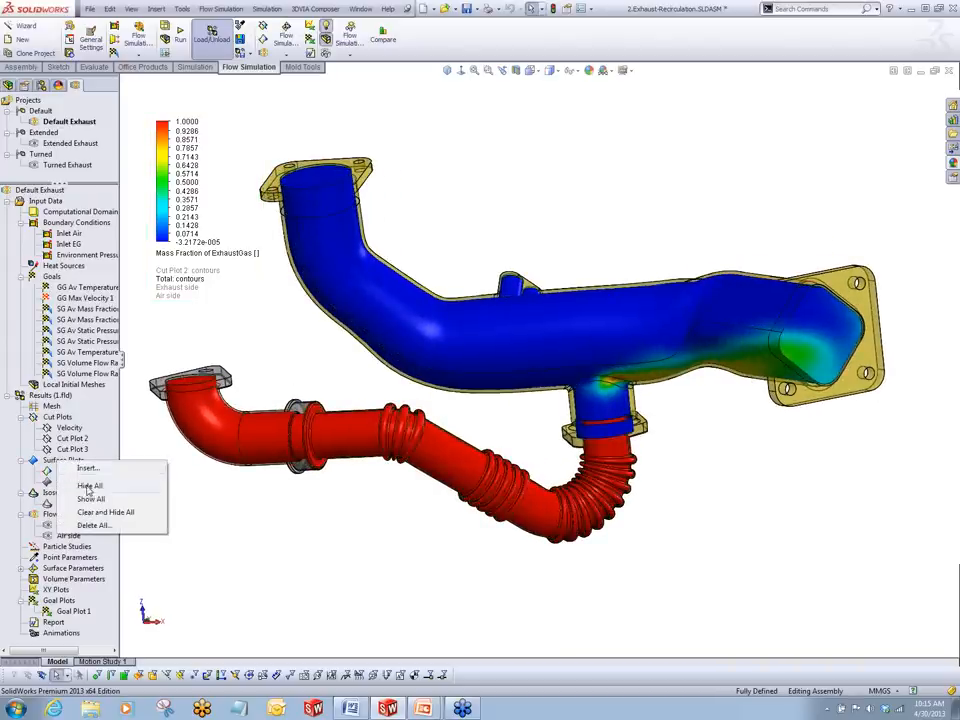
{"action": "left_click", "coordinate": [89, 485]}
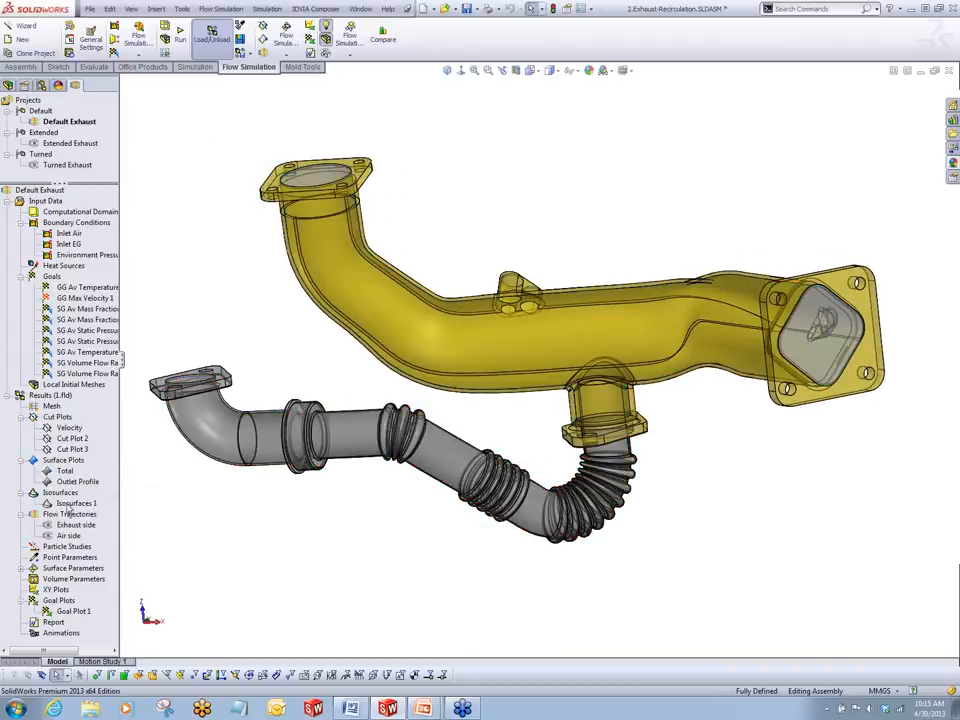
{"action": "right_click", "coordinate": [68, 504]}
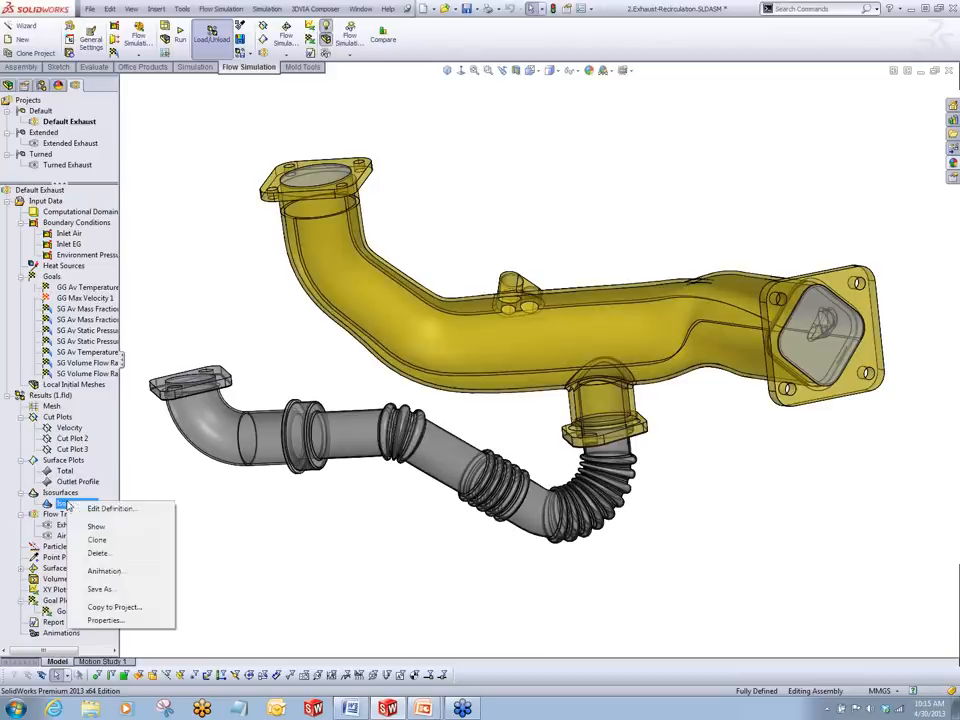
{"action": "left_click", "coordinate": [95, 527]}
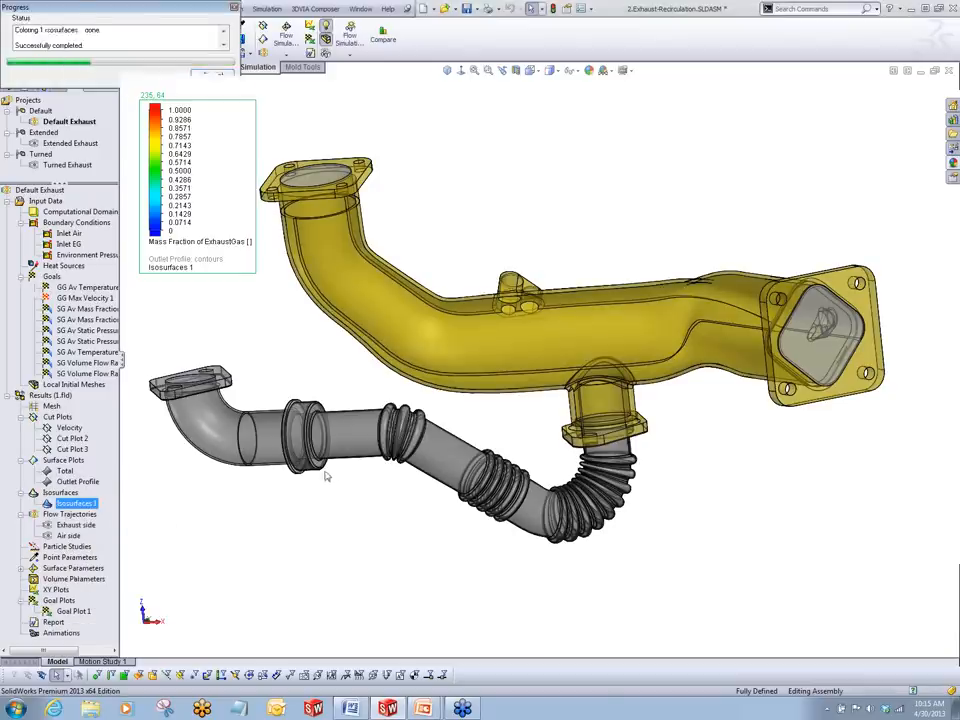
{"action": "mouse_move", "coordinate": [329, 345]}
{"action": "middle_mouse_down"}
{"action": "mouse_move", "coordinate": [369, 307]}
{"action": "mouse_move", "coordinate": [321, 326]}
{"action": "middle_mouse_up"}
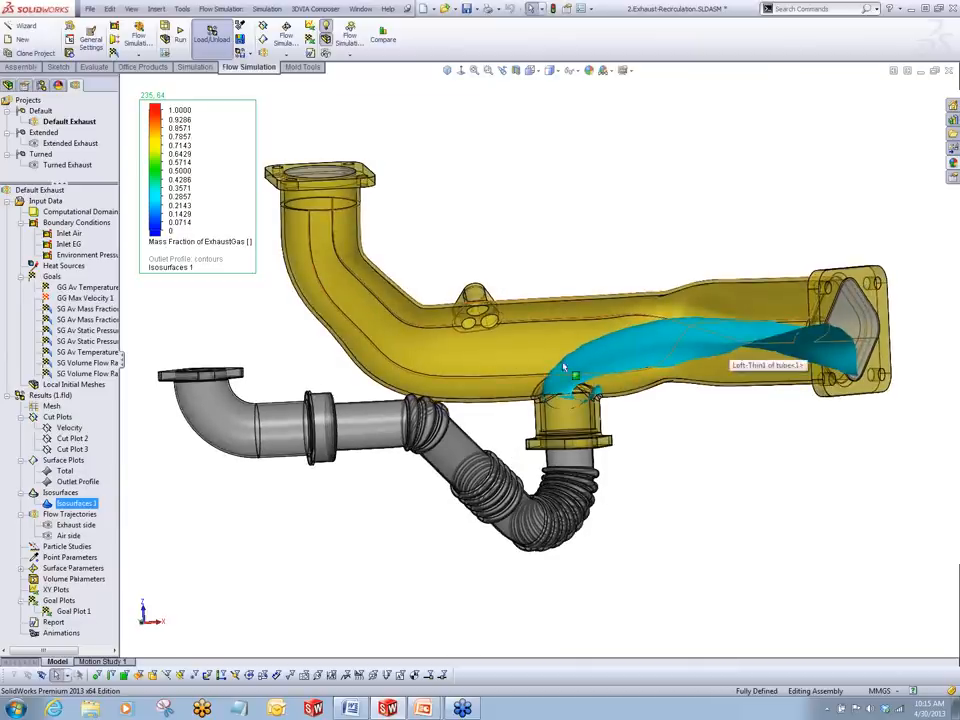
Preview Isosurfaces 1 at exhaust gas mass fractions of about 0.47, 0.997 and 0.289, and discard the edits
{"action": "right_click", "coordinate": [78, 504]}
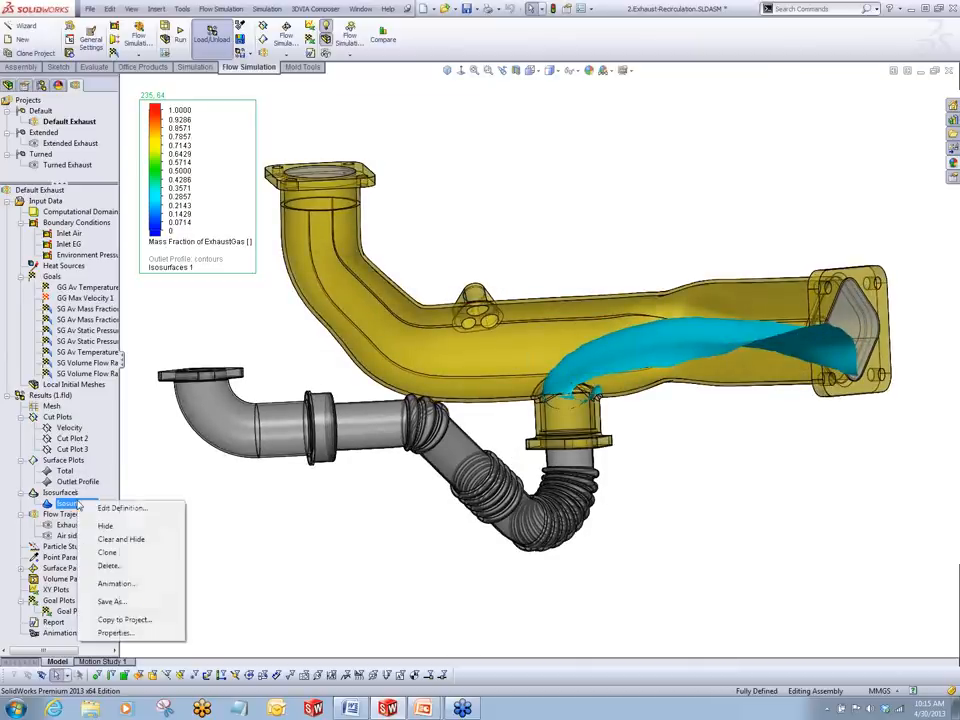
{"action": "left_click", "coordinate": [110, 509]}
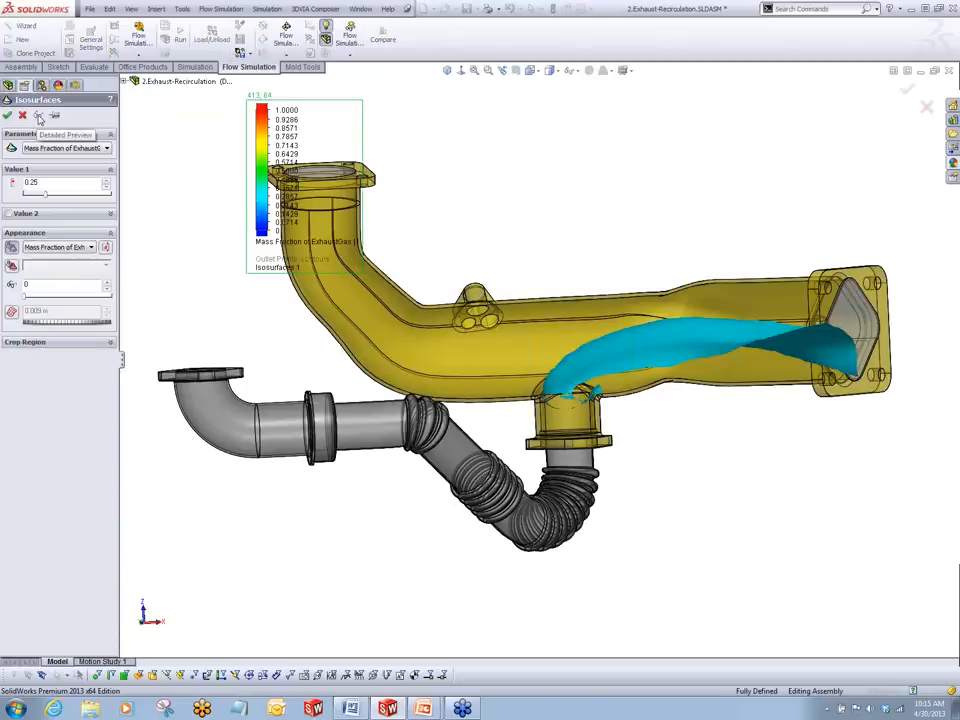
{"action": "left_click", "coordinate": [39, 117]}
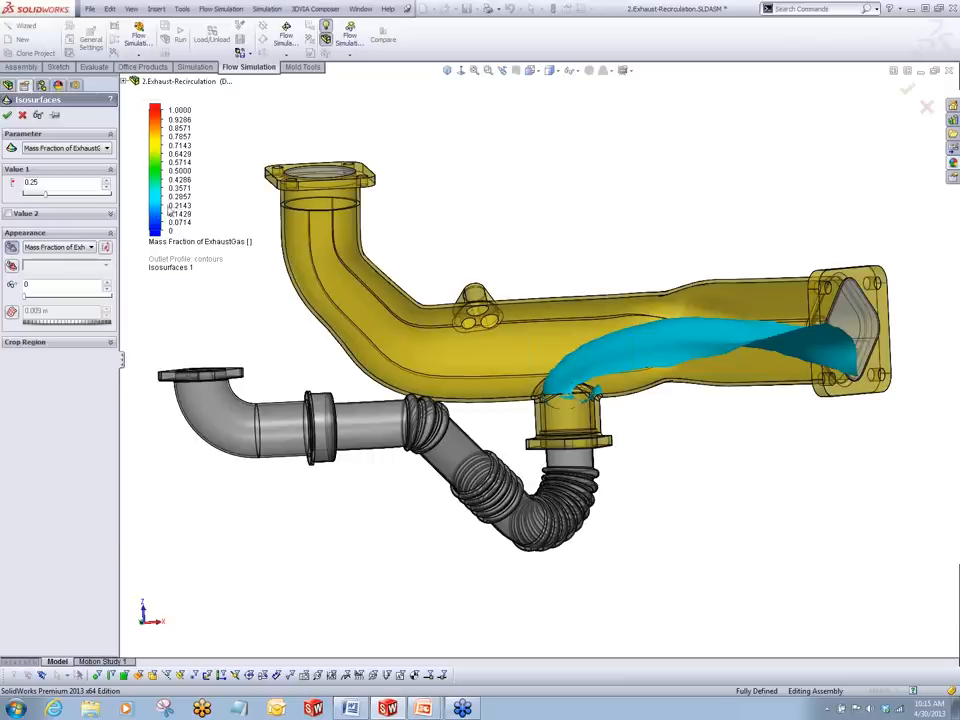
{"action": "left_click_drag", "start_coordinate": [45, 200], "coordinate": [66, 200]}
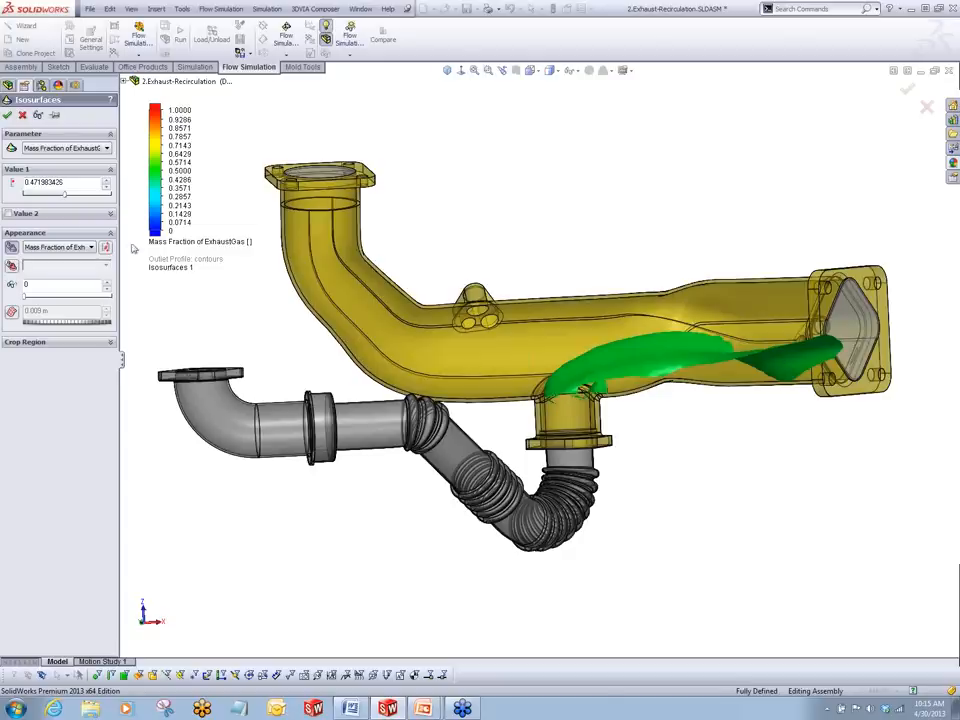
{"action": "left_click_drag", "start_coordinate": [67, 197], "coordinate": [105, 199]}
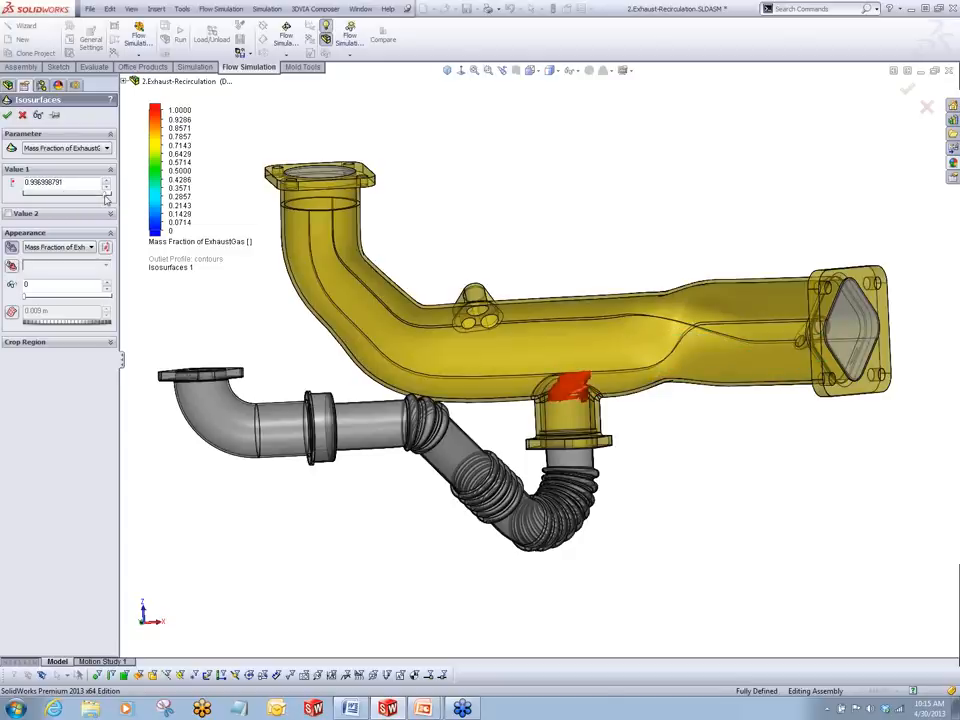
{"action": "left_click_drag", "start_coordinate": [90, 199], "coordinate": [40, 150]}
{"action": "middle_click_drag", "start_coordinate": [664, 366], "coordinate": [698, 380]}
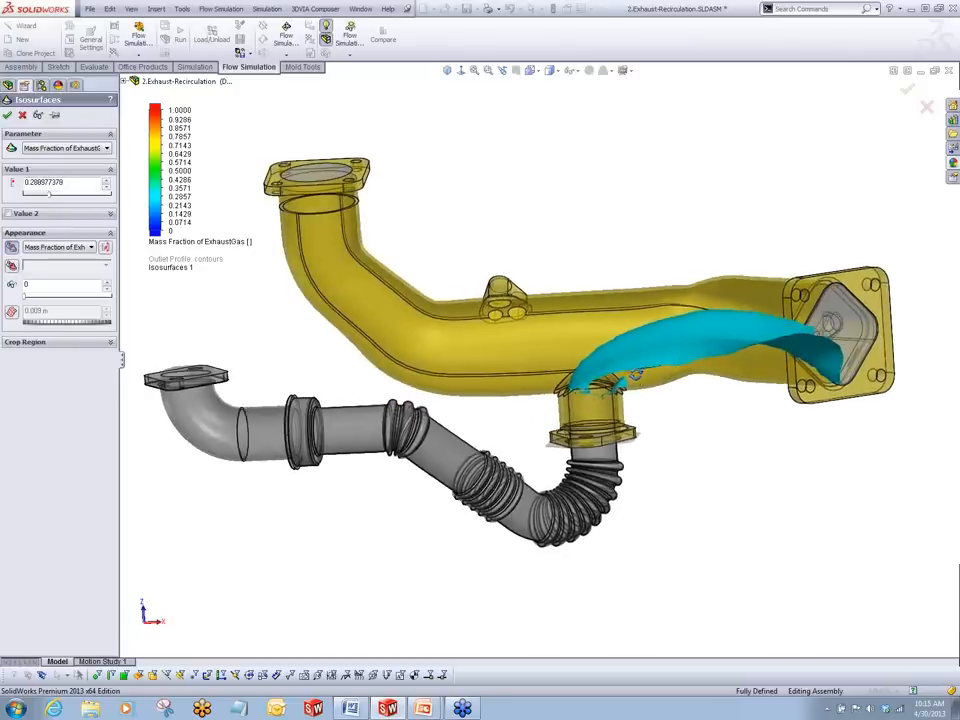
{"action": "left_click", "coordinate": [22, 115]}
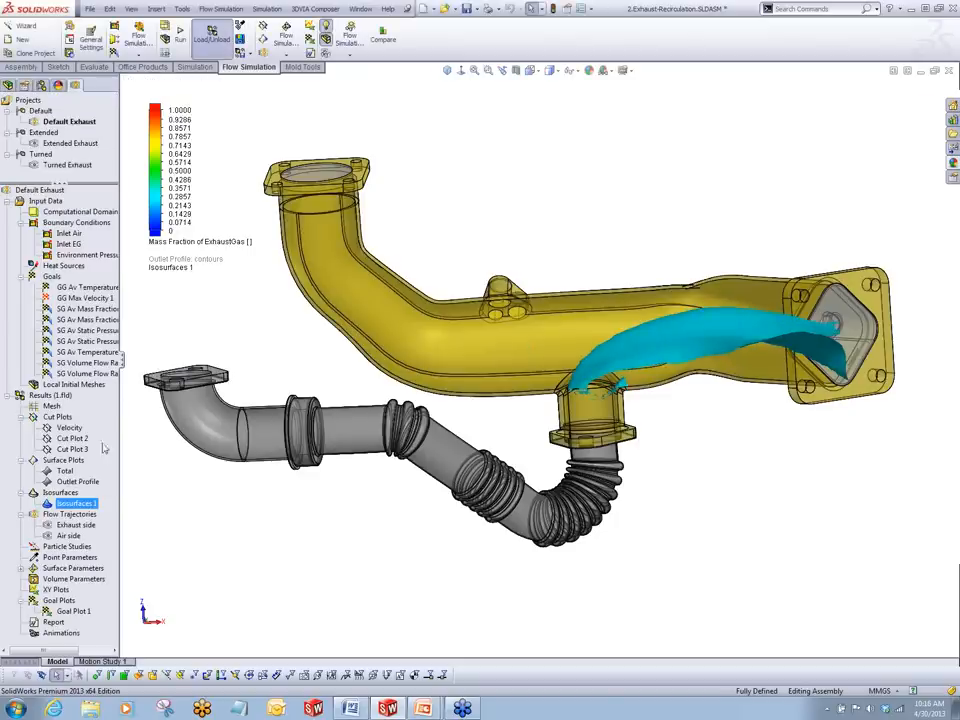
Hide the Isosurfaces 1 plot
{"action": "right_click", "coordinate": [80, 505]}
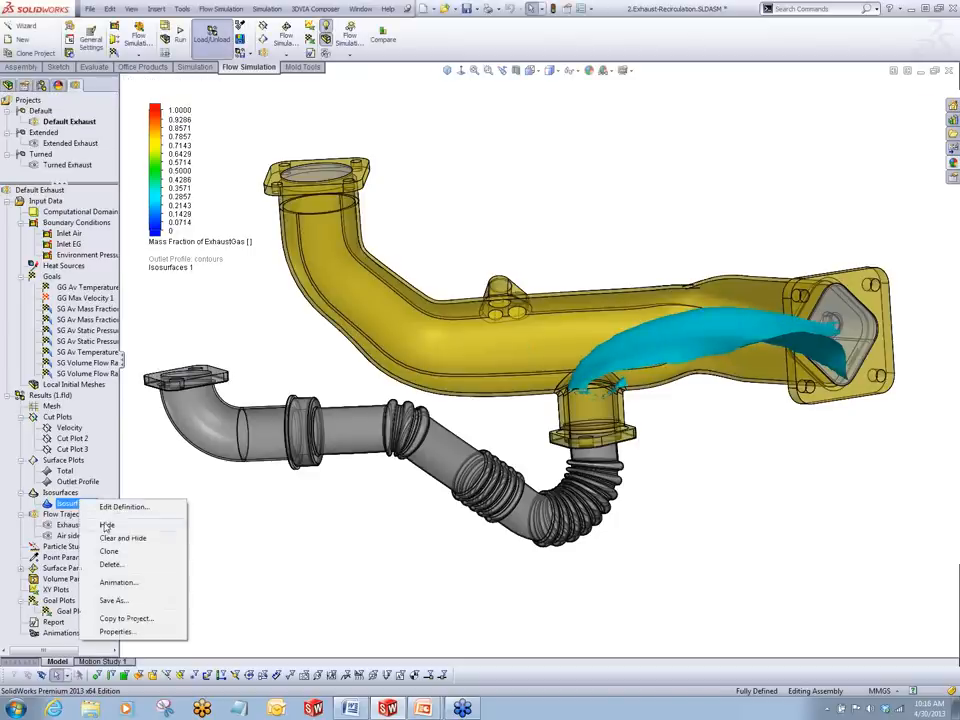
{"action": "left_click", "coordinate": [98, 523]}
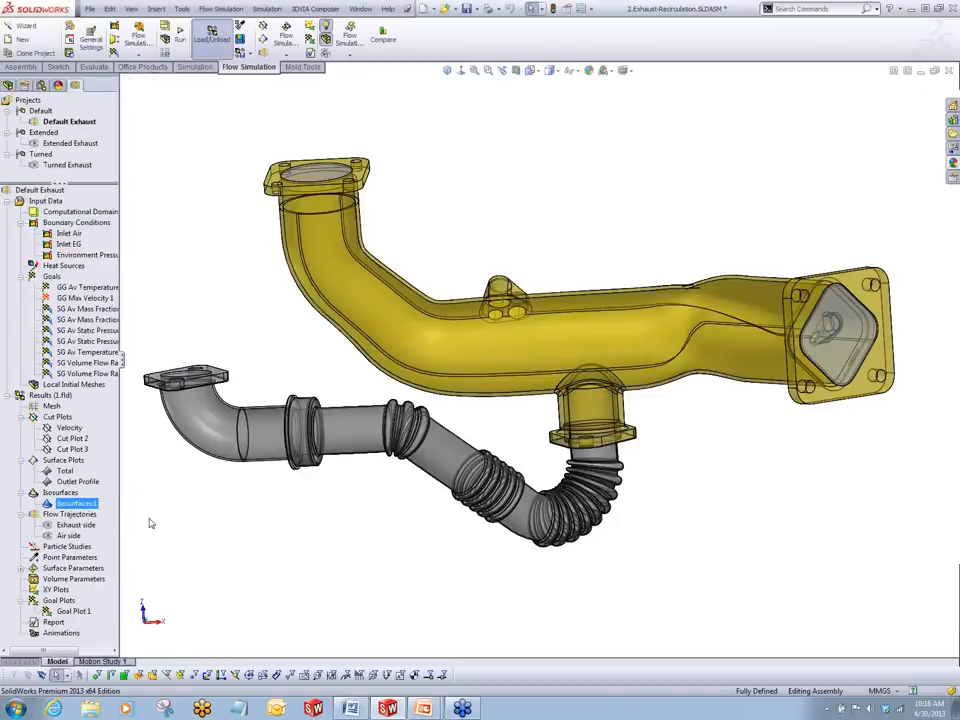
{"action": "right_click", "coordinate": [86, 515]}
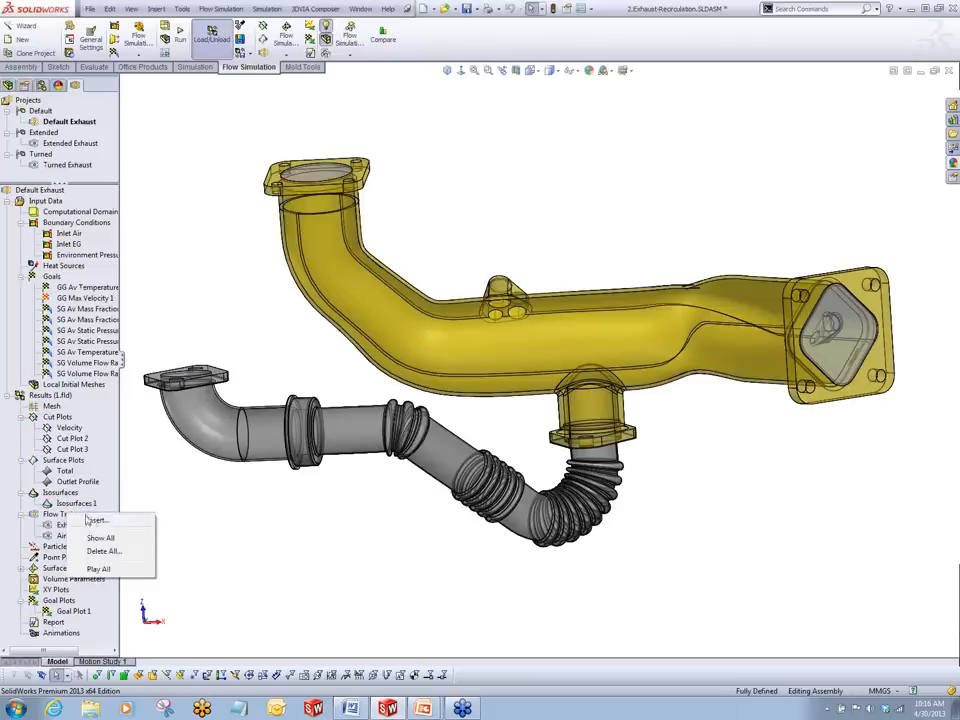
{"action": "left_click", "coordinate": [93, 521]}
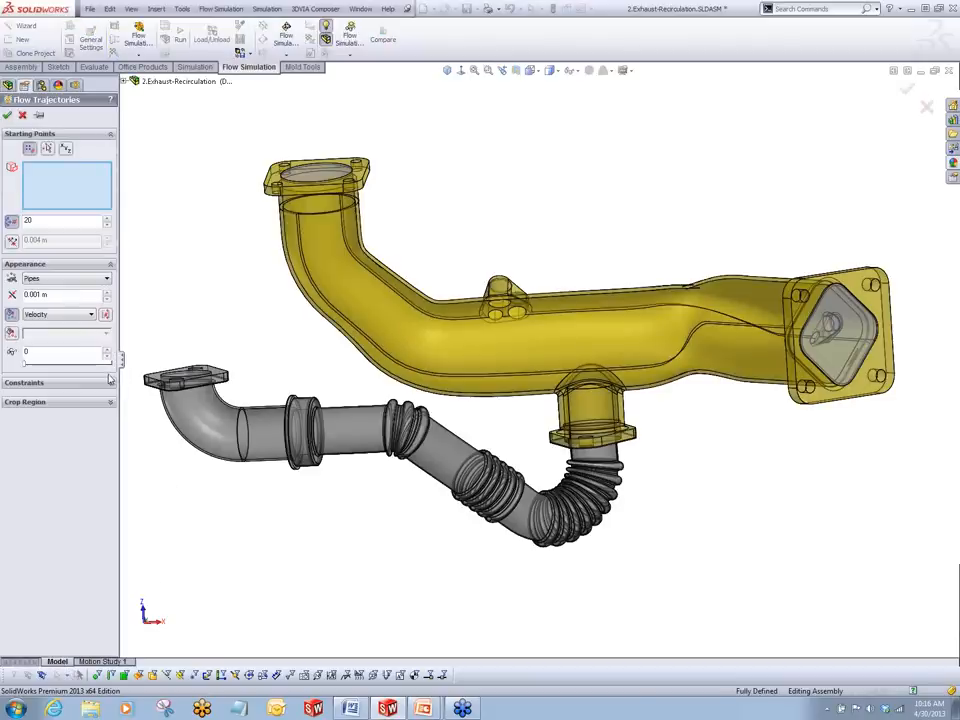
{"action": "left_click", "coordinate": [23, 116]}
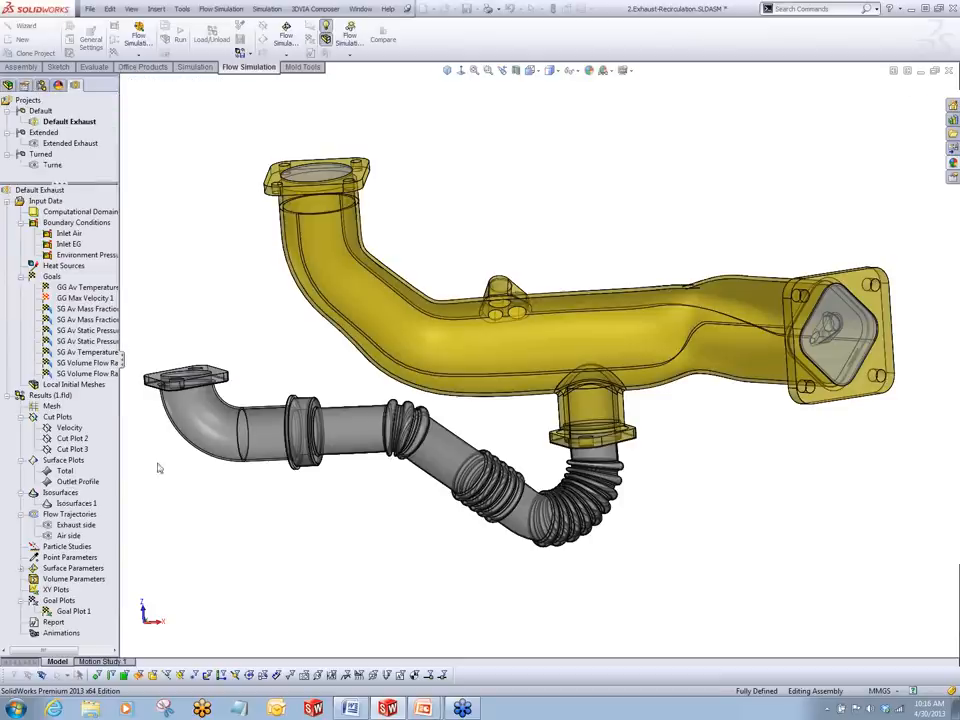
Show all flow trajectories and rotate the model to view the exhaust-side and air-side paths
{"action": "right_click", "coordinate": [63, 516]}
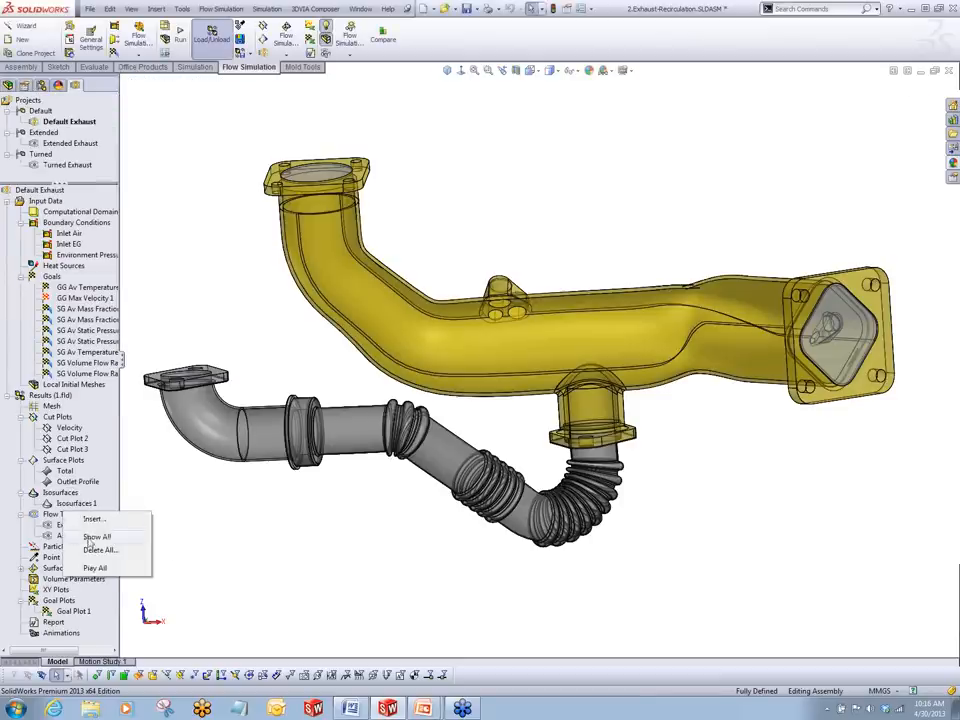
{"action": "left_click", "coordinate": [85, 536]}
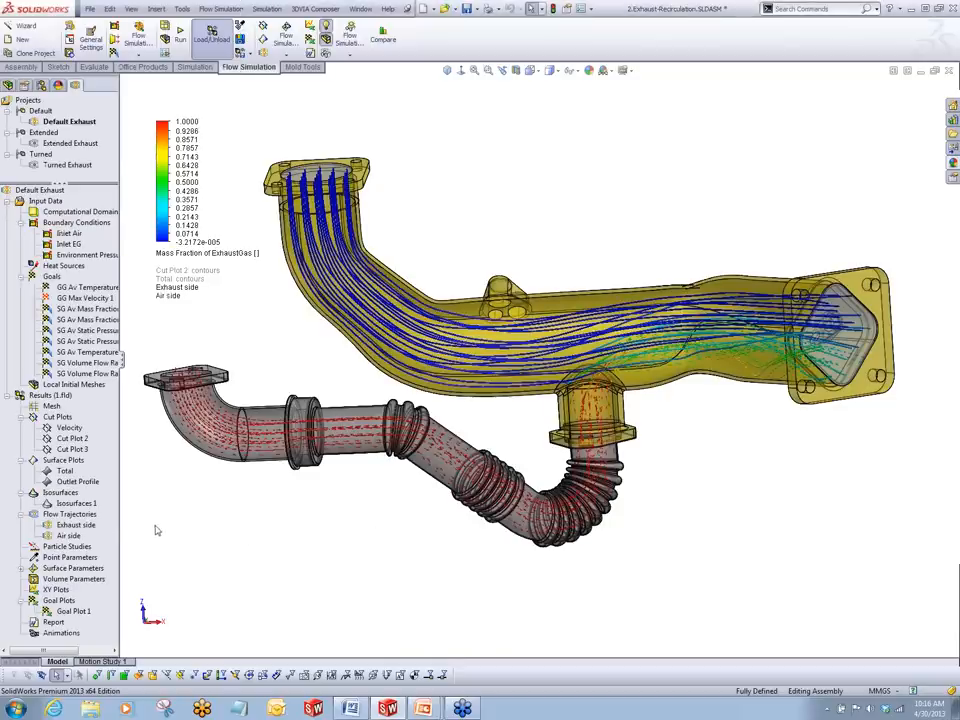
{"action": "middle_click_drag", "start_coordinate": [224, 531], "coordinate": [271, 293]}
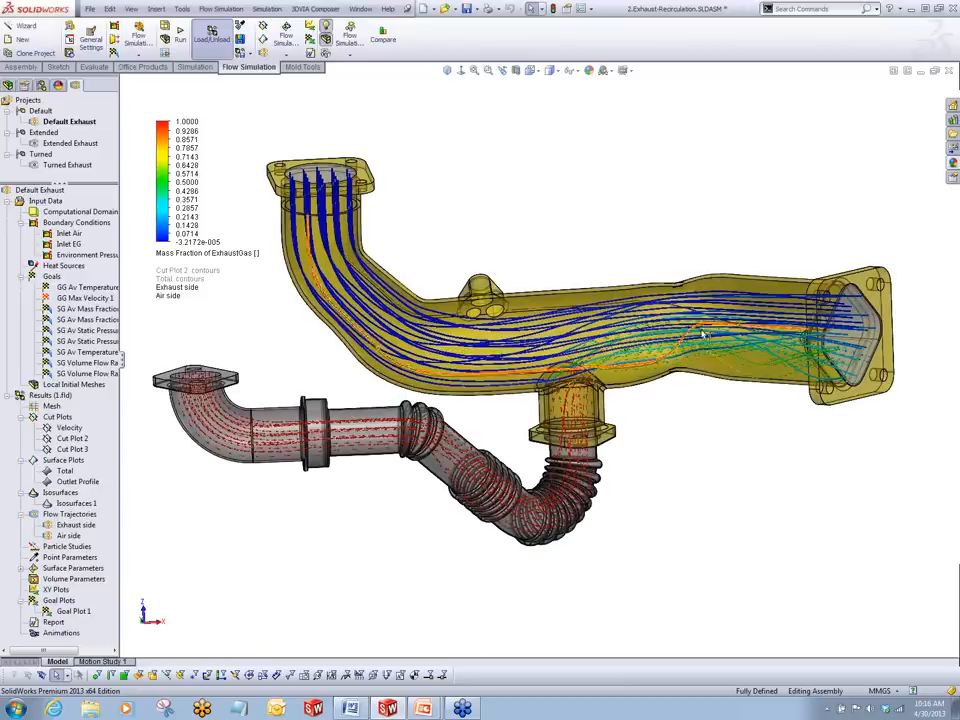
Play the Exhaust side flow trajectories and examine the animated flow up close at the tube junction and manifold outlet
{"action": "right_click", "coordinate": [75, 525]}
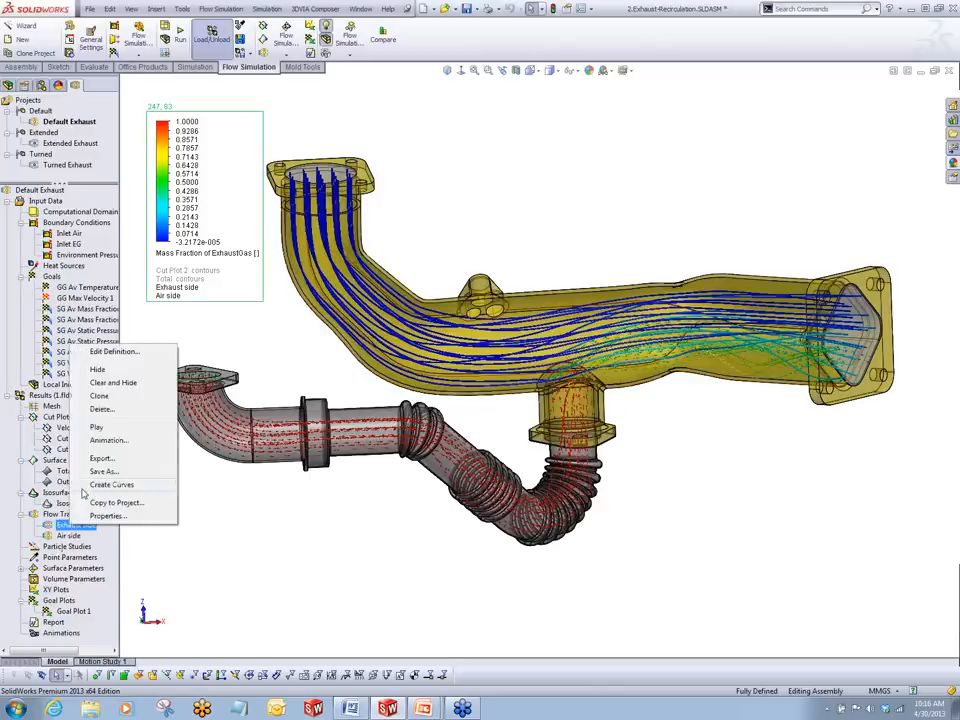
{"action": "left_click", "coordinate": [97, 369]}
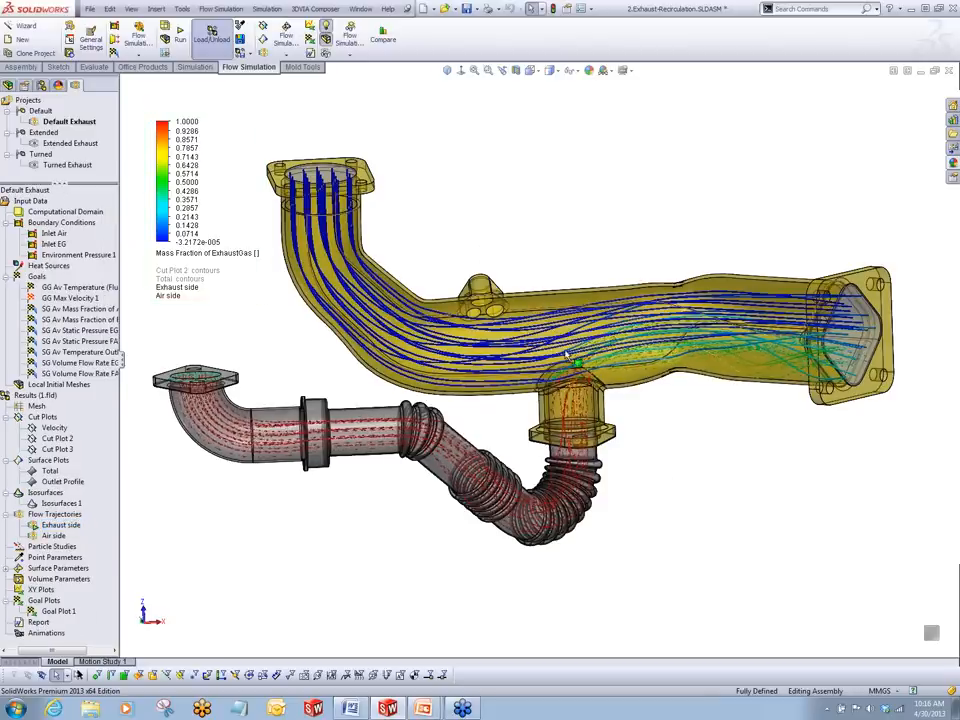
{"action": "scroll", "coordinate": [566, 355], "scroll_direction": "down", "scroll_amount": 5}
{"action": "scroll", "coordinate": [610, 400], "scroll_direction": "down", "scroll_amount": 3}
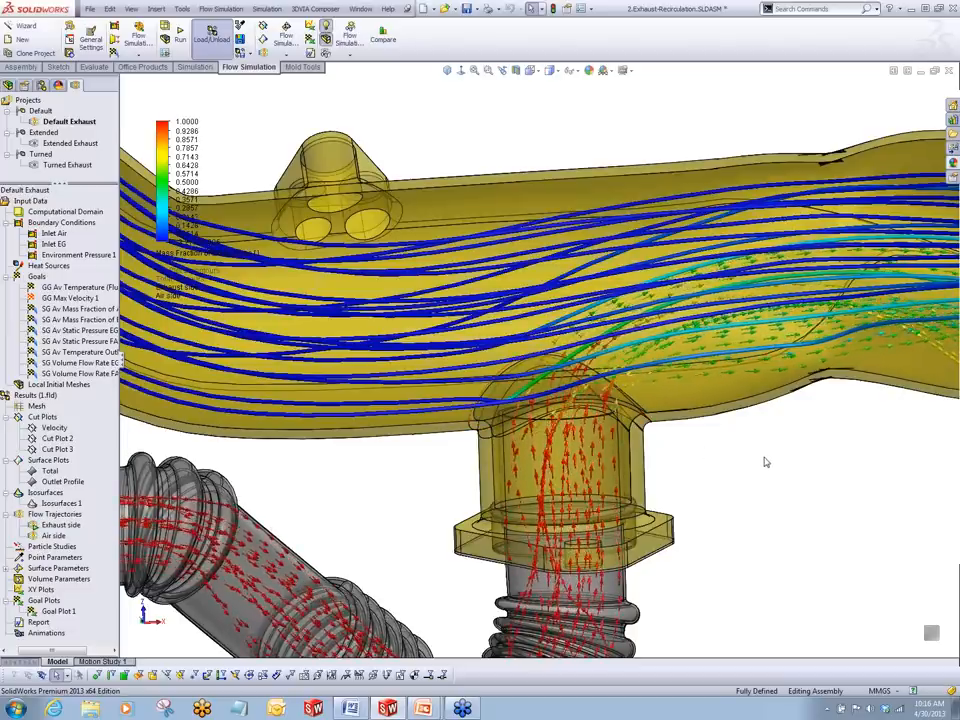
{"action": "middle_click_drag", "start_coordinate": [763, 461], "coordinate": [813, 487]}
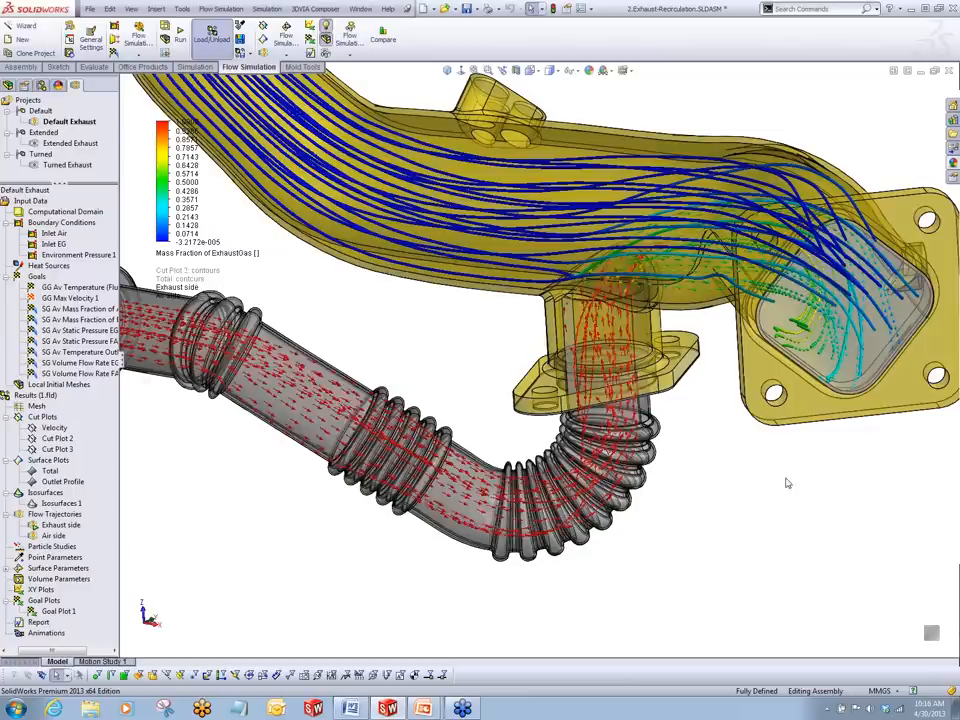
Hide all flow trajectories and bring the whole exhaust assembly back into view
{"action": "right_click", "coordinate": [54, 515]}
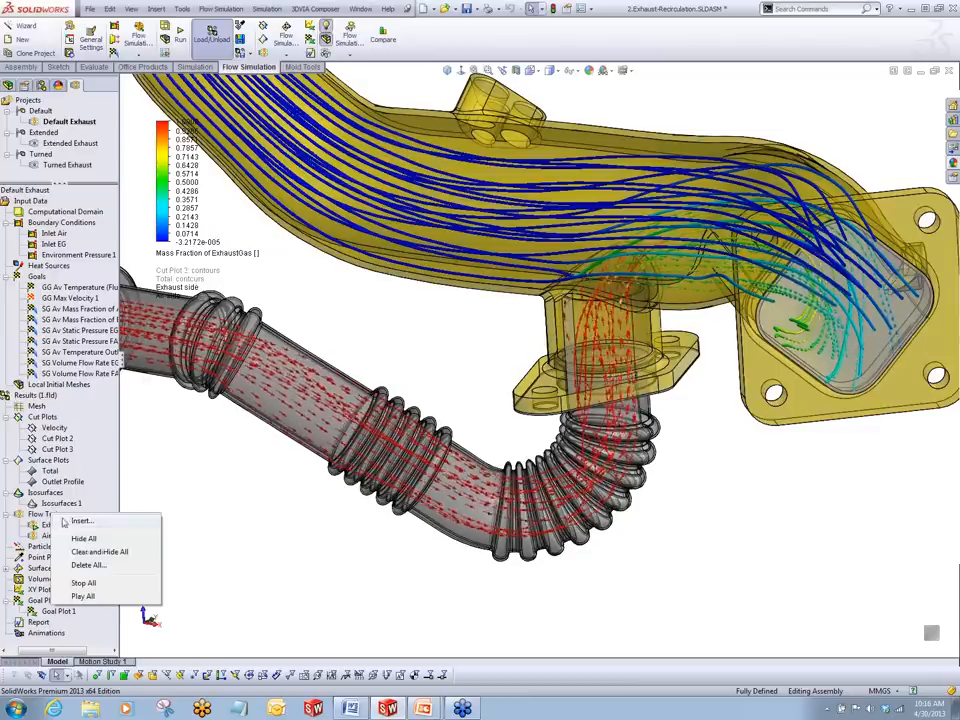
{"action": "left_click", "coordinate": [84, 539]}
{"action": "middle_click_drag", "start_coordinate": [236, 508], "coordinate": [275, 219]}
{"action": "key", "text": "f"}
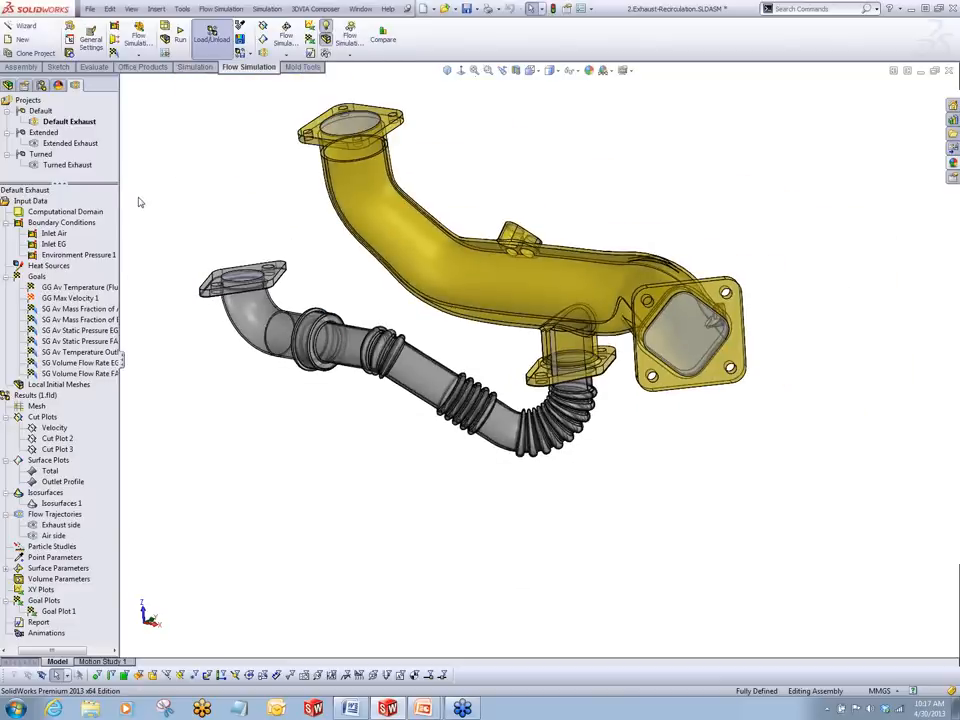
{"action": "middle_click_drag", "start_coordinate": [259, 207], "coordinate": [290, 190]}
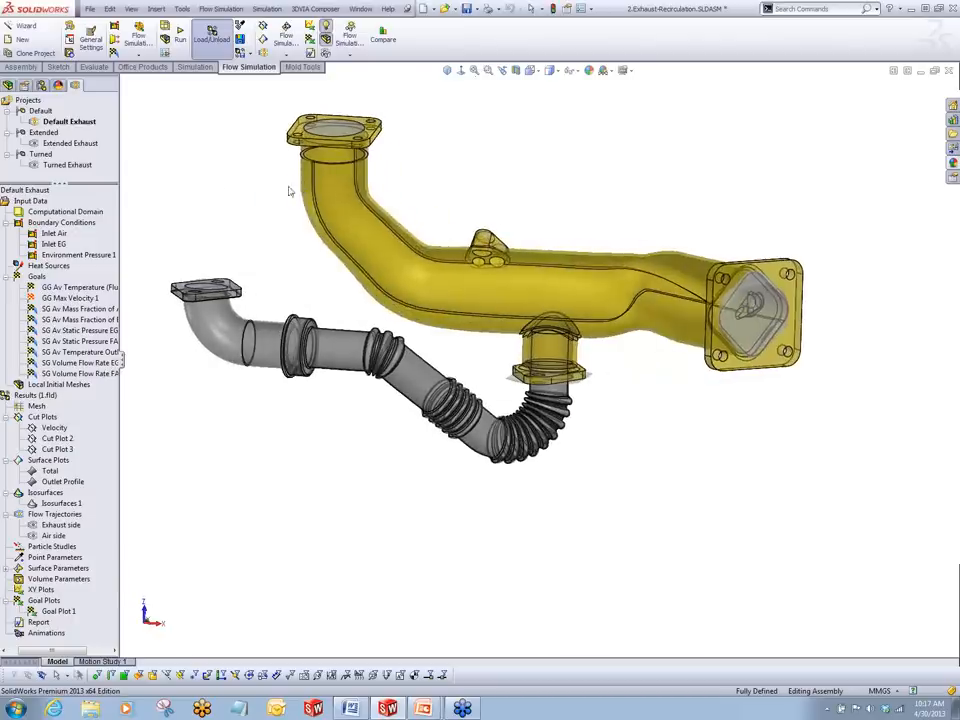
{"action": "scroll", "coordinate": [362, 230], "scroll_direction": "down", "scroll_amount": 1}
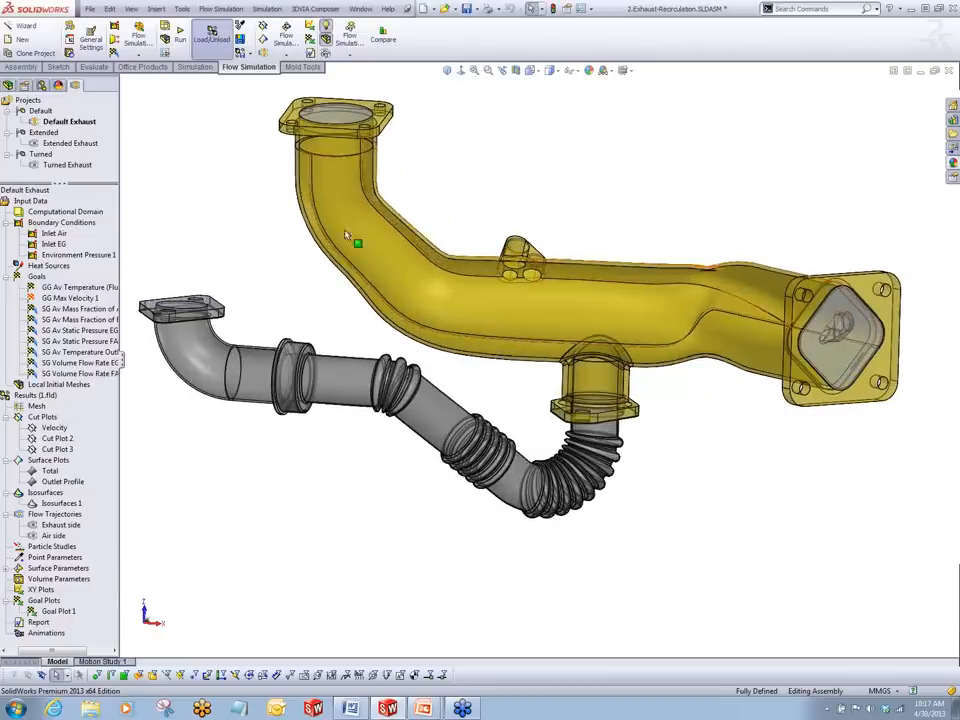
Activate the Extended Exhaust and Turned Exhaust projects in turn to view how the tube enters the manifold
{"action": "right_click", "coordinate": [57, 144]}
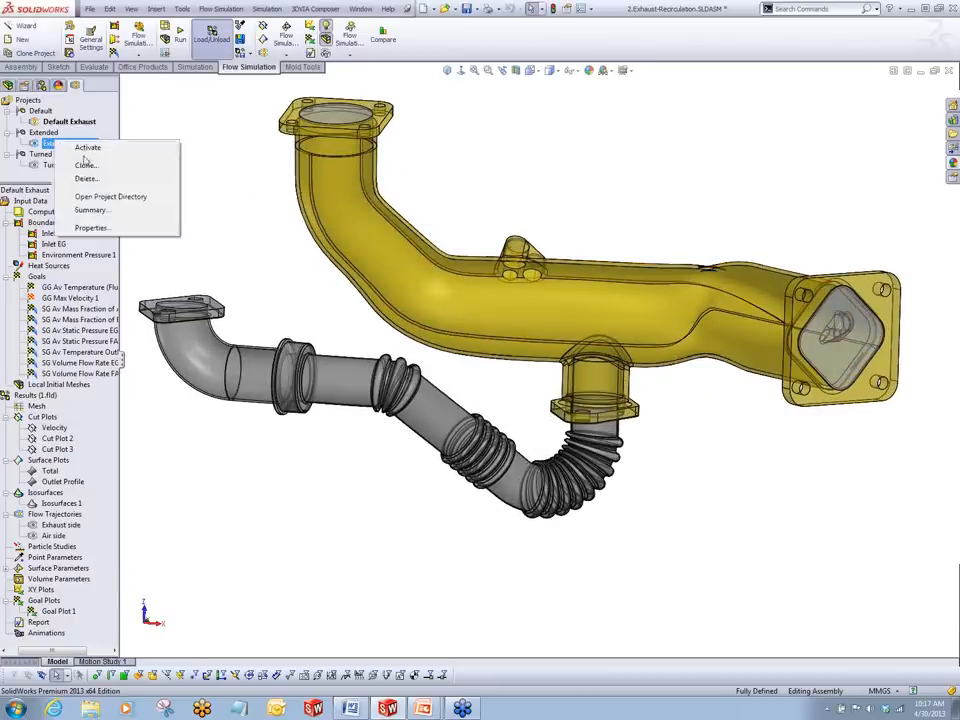
{"action": "left_click", "coordinate": [154, 182]}
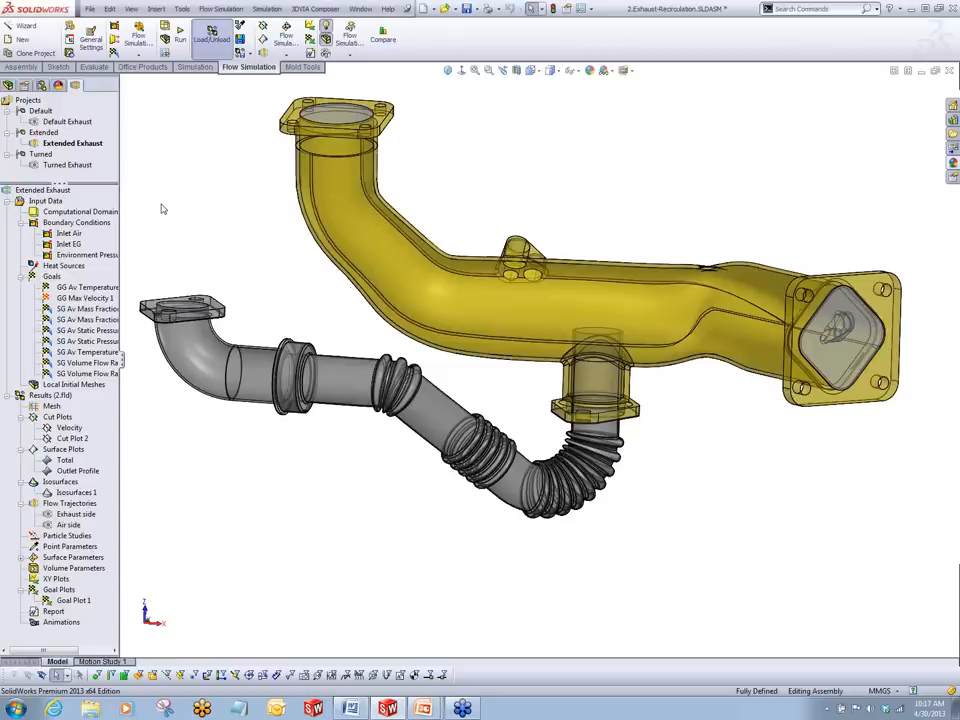
{"action": "right_click", "coordinate": [72, 166]}
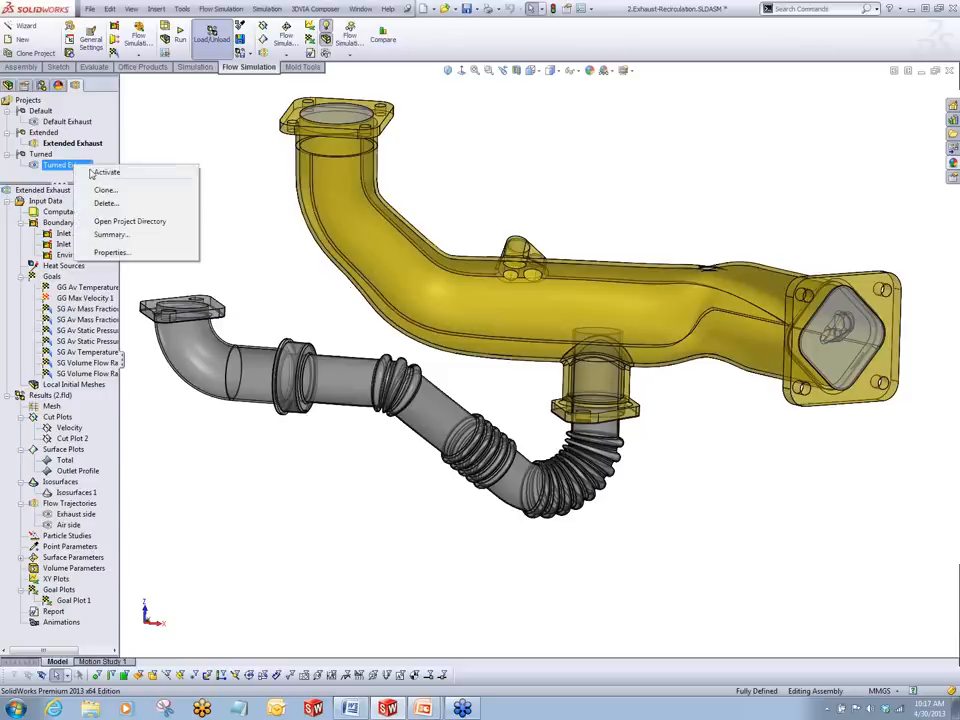
{"action": "left_click", "coordinate": [106, 175]}
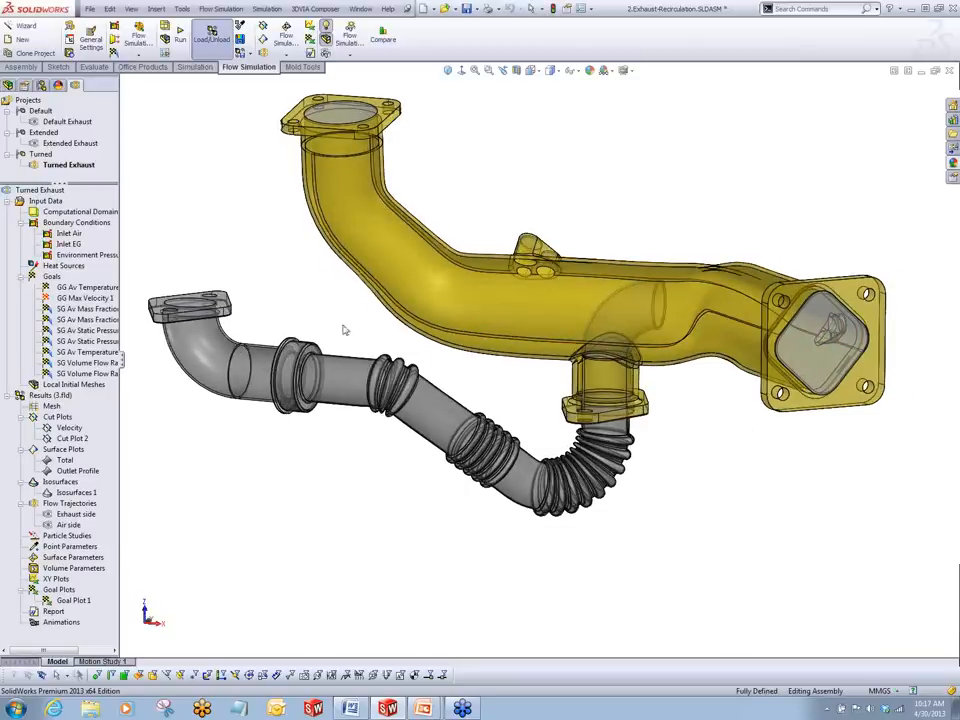
Reactivate the Default Exhaust project and look over the Compare definition for the three projects before closing it
{"action": "right_click", "coordinate": [48, 121]}
{"action": "left_click", "coordinate": [86, 126]}
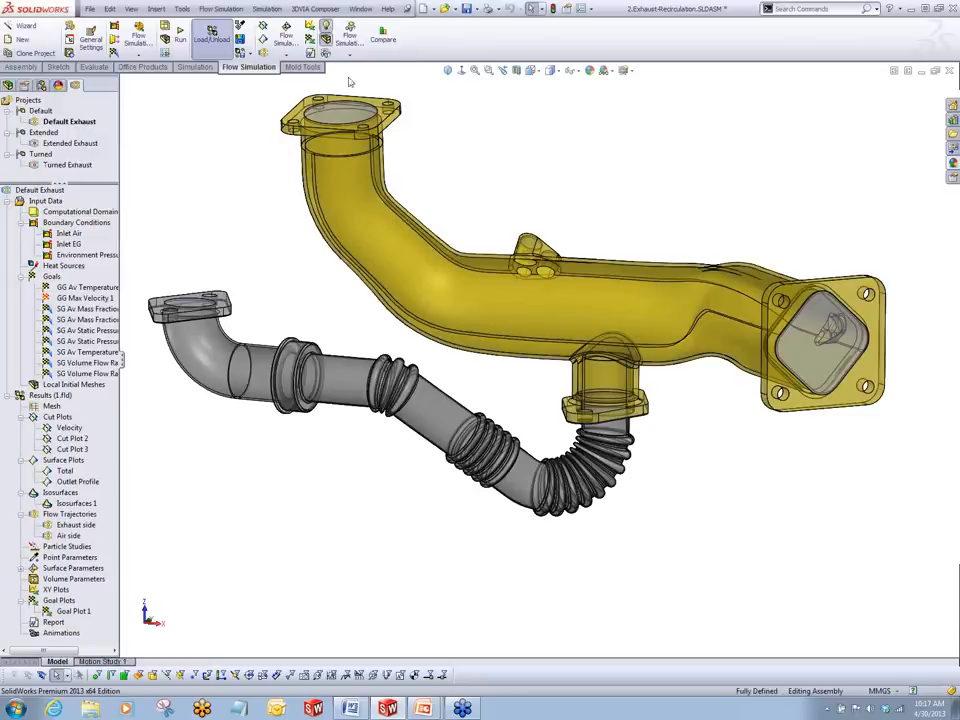
{"action": "left_click", "coordinate": [383, 44]}
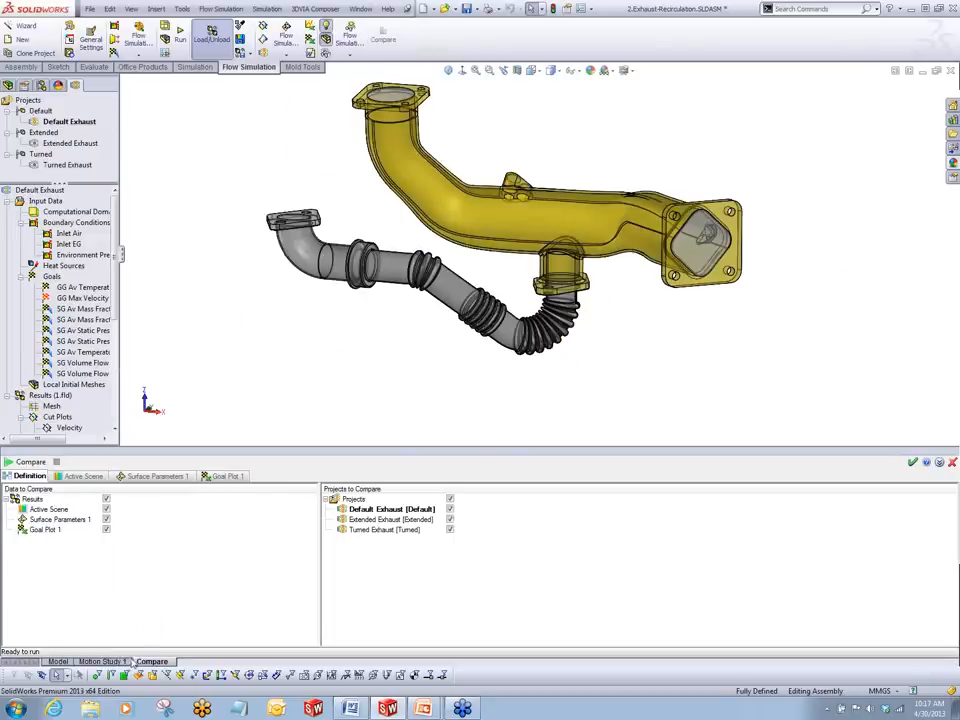
{"action": "left_click", "coordinate": [927, 463]}
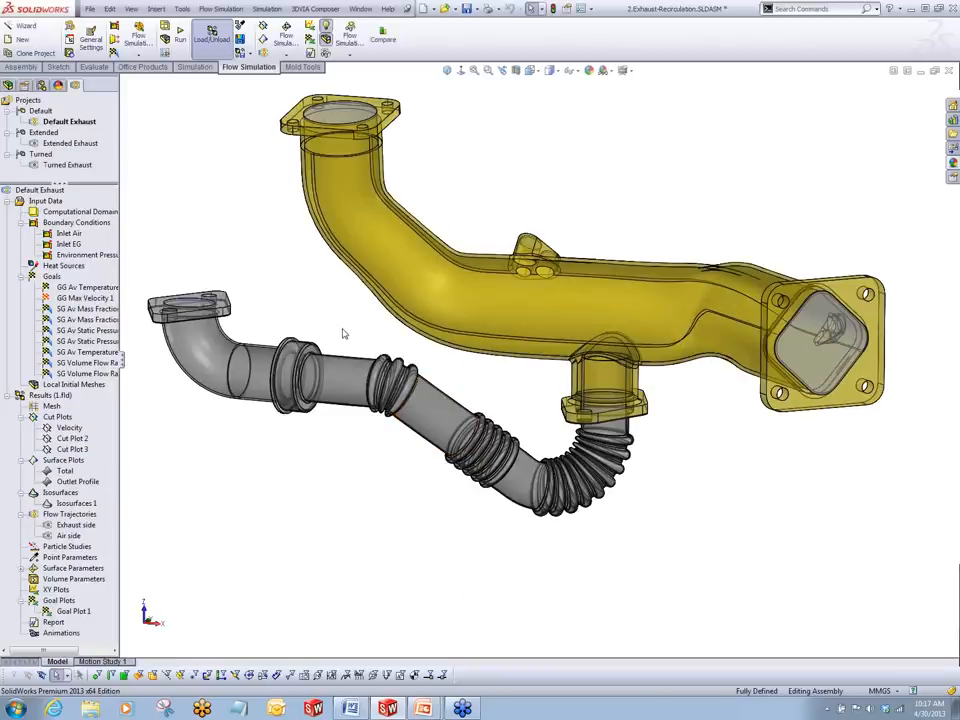
Apply the saved Exhaust Zoom view and show the Outlet Profile surface plot on the manifold outlet
{"action": "key", "text": "space"}
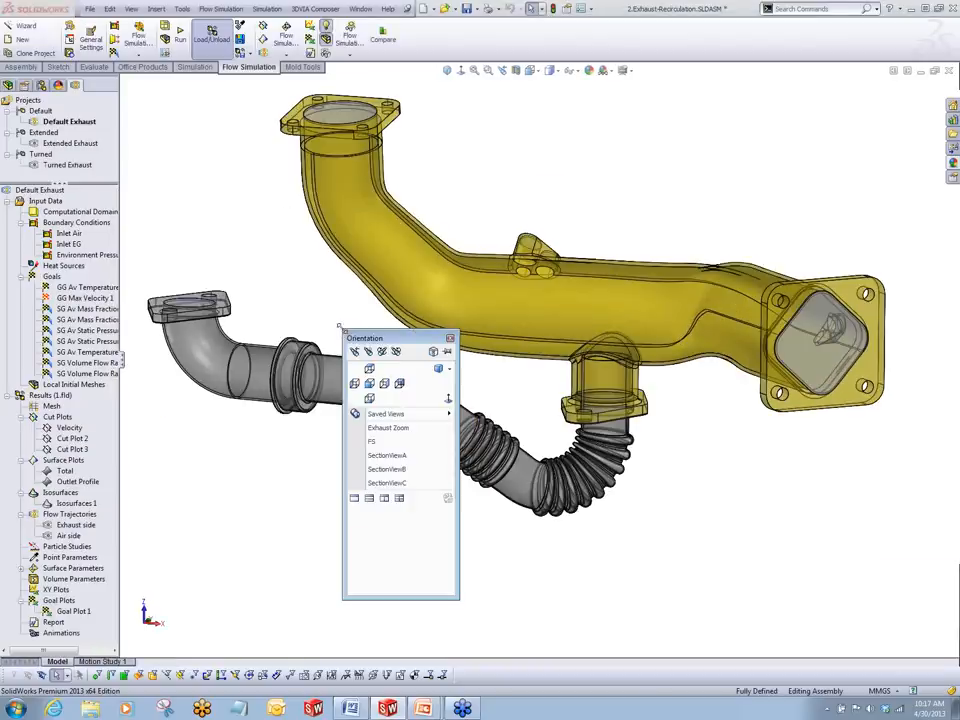
{"action": "left_click", "coordinate": [390, 455]}
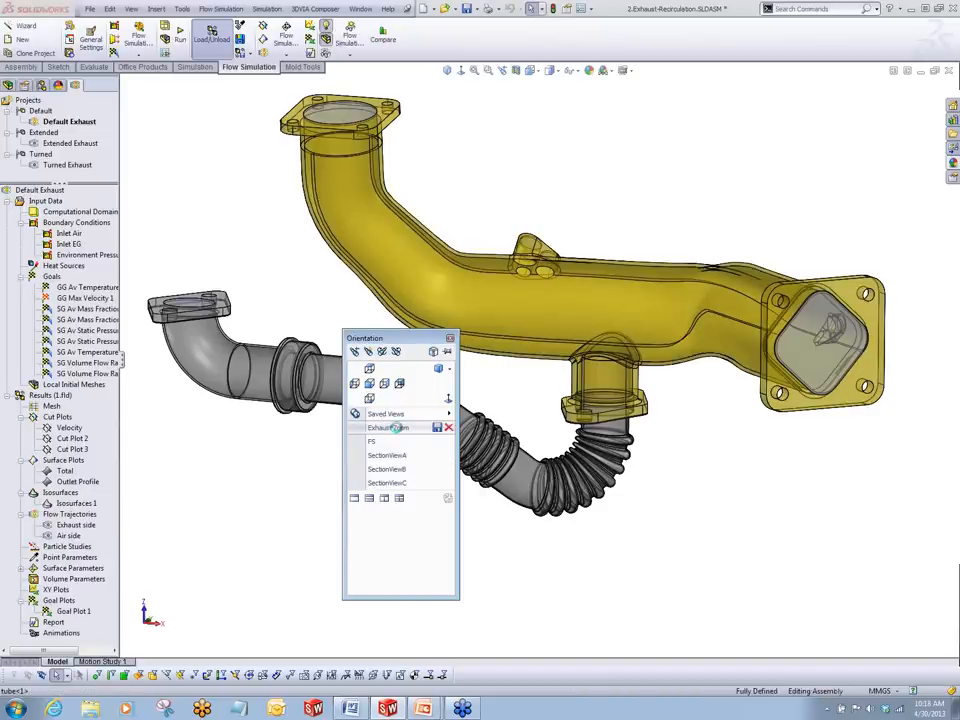
{"action": "left_click", "coordinate": [387, 427]}
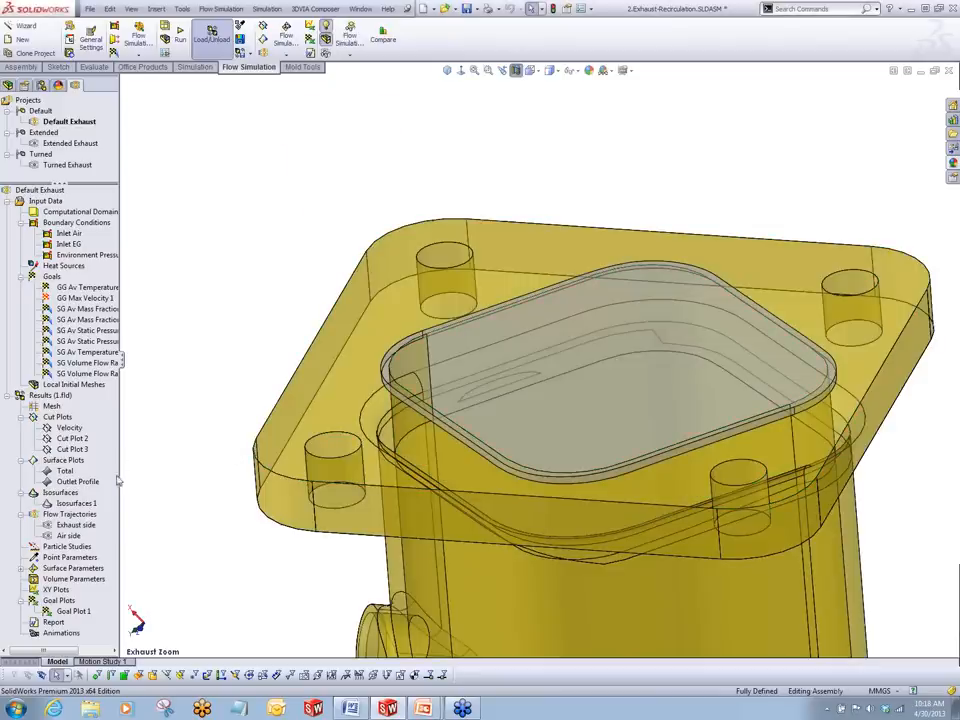
{"action": "right_click", "coordinate": [86, 484]}
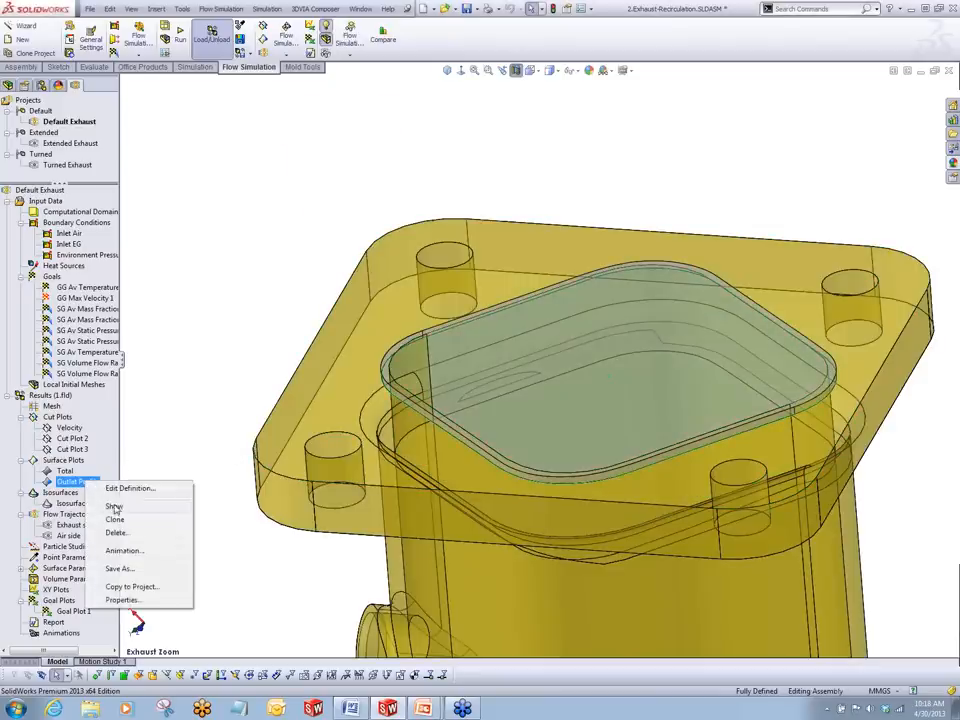
{"action": "left_click", "coordinate": [146, 507]}
{"action": "left_click", "coordinate": [214, 366]}
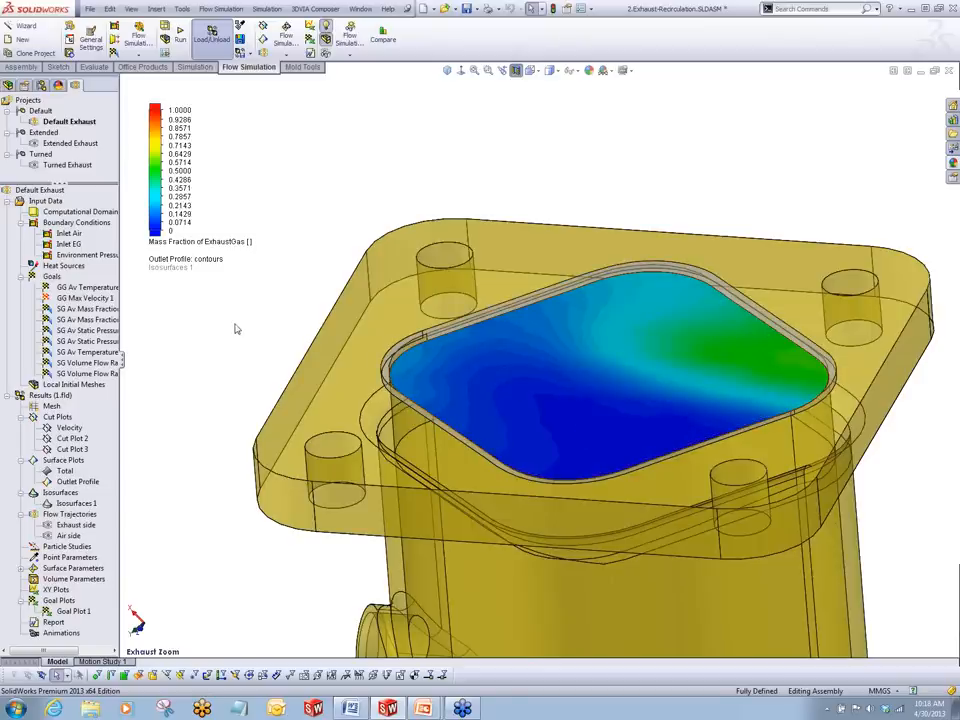
Run the comparison of Active Scene, Surface Parameters 1 and Goal Plot 1 for all three exhaust projects and display the scene results
{"action": "left_click", "coordinate": [383, 40]}
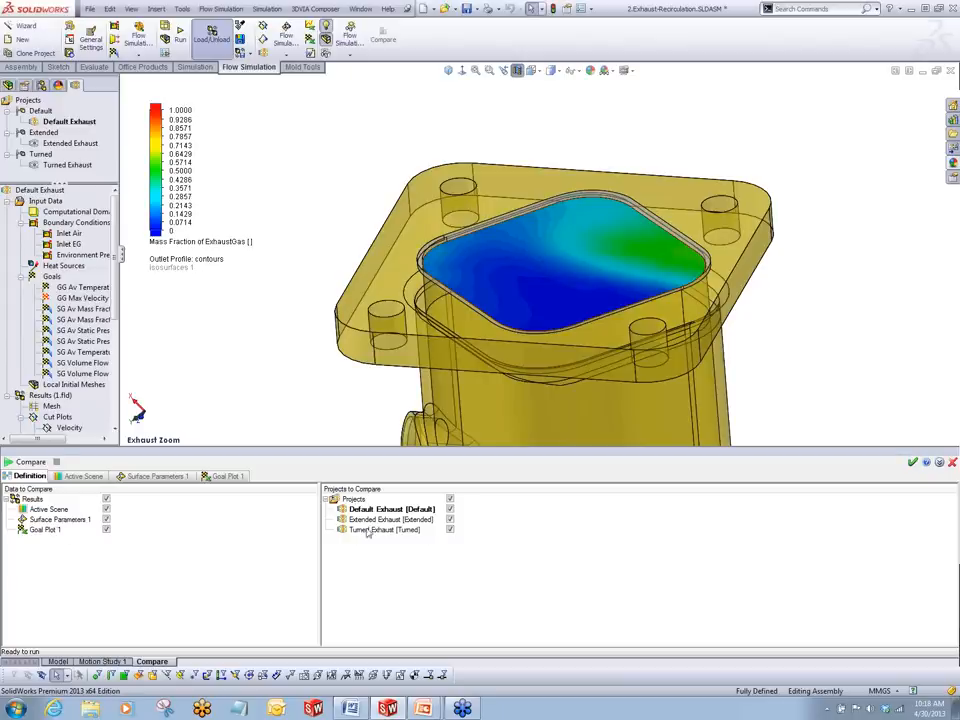
{"action": "left_click", "coordinate": [28, 463]}
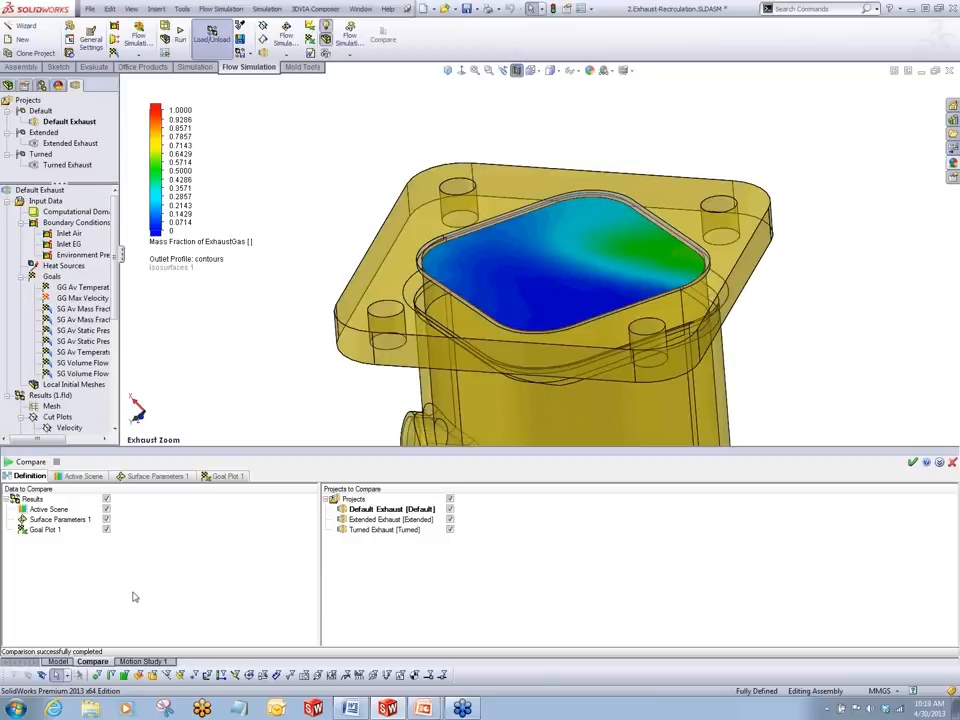
{"action": "left_click", "coordinate": [85, 477]}
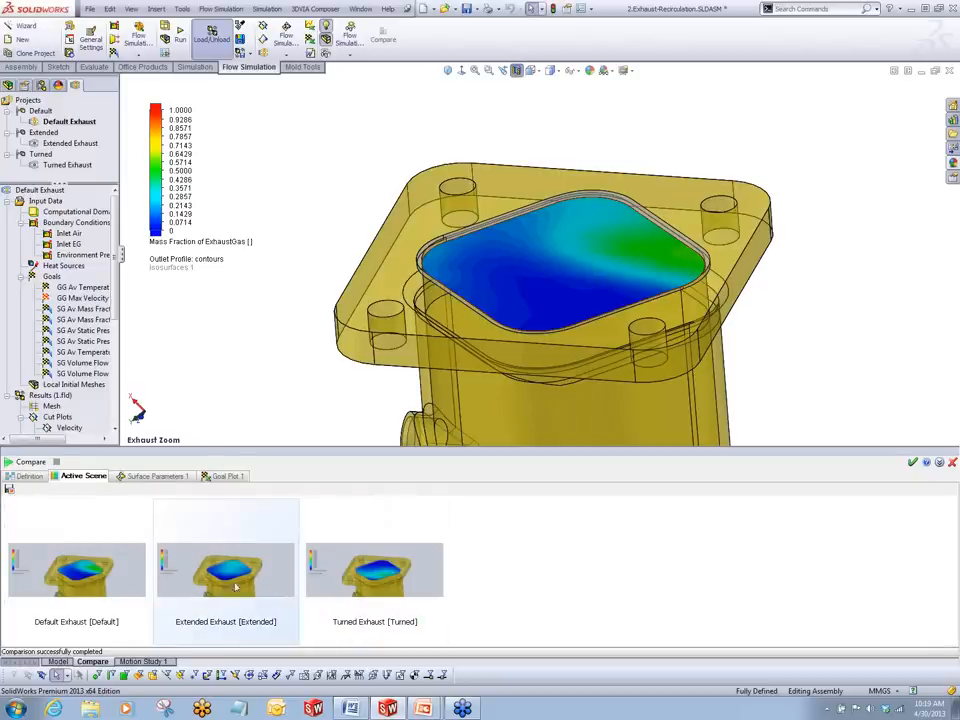
Examine the full-size scene images of the Default, Extended and Turned Exhaust outlet profiles, and close the image viewer
{"action": "left_click", "coordinate": [99, 578]}
{"action": "double_click", "coordinate": [99, 578]}
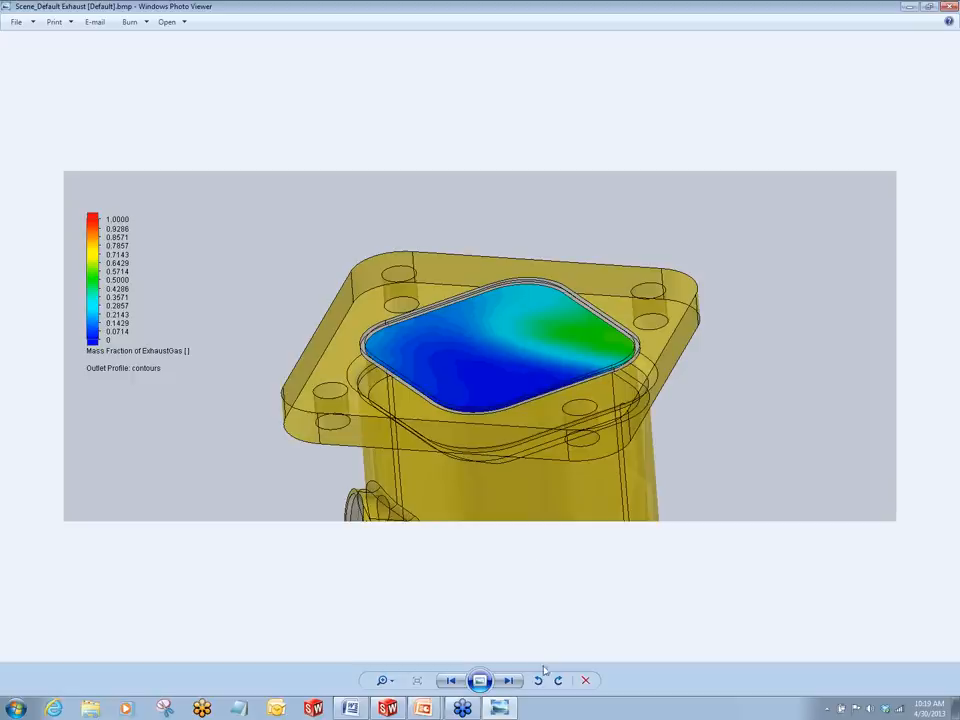
{"action": "left_click", "coordinate": [510, 681]}
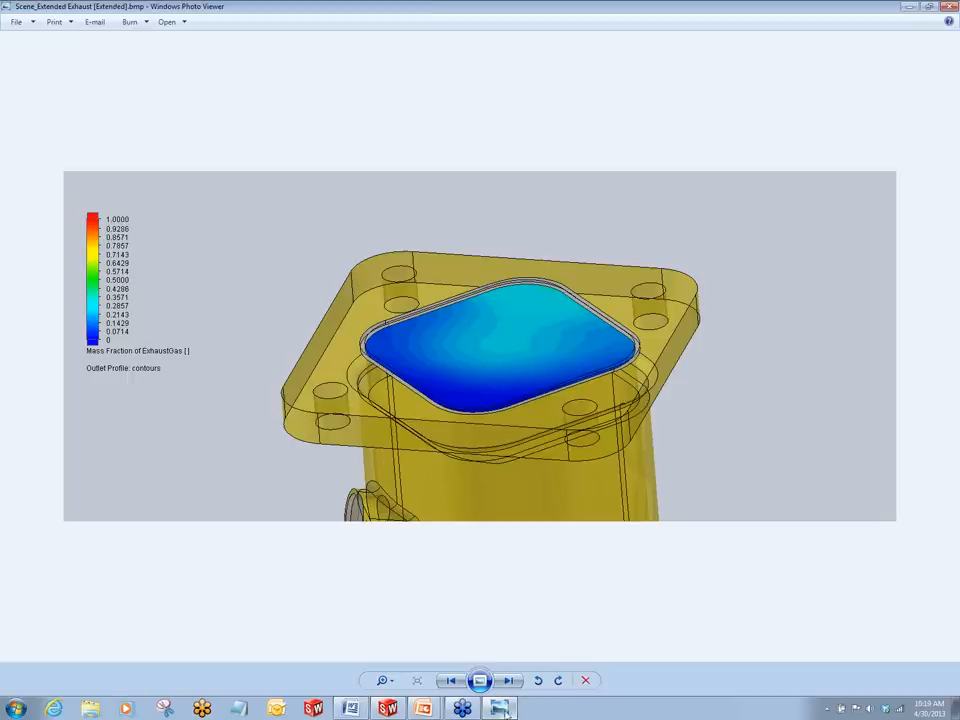
{"action": "left_click", "coordinate": [508, 681]}
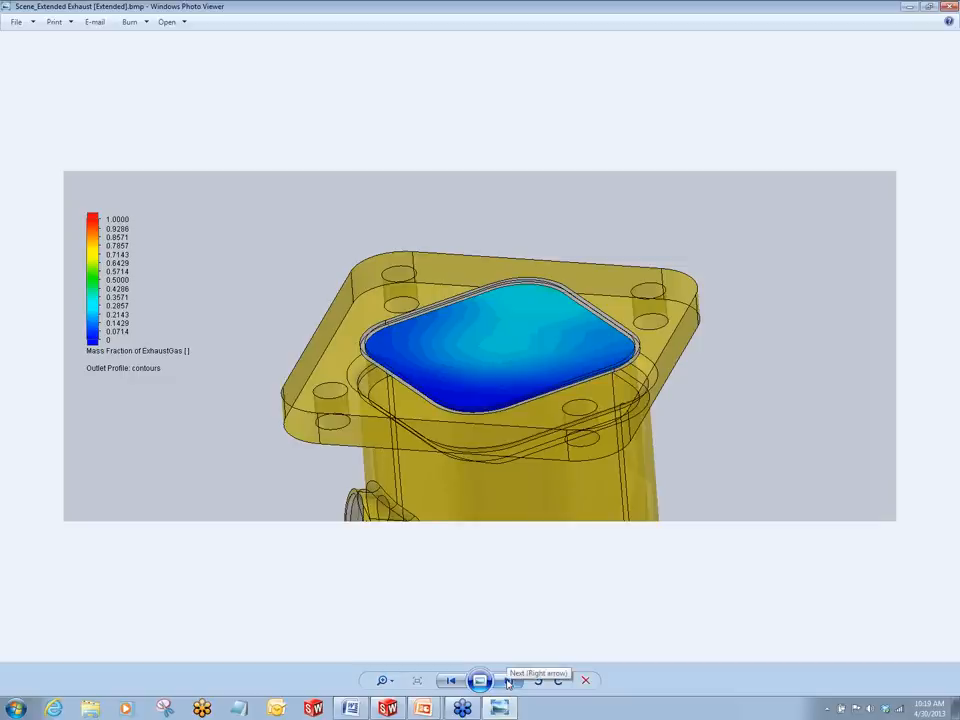
{"action": "left_click", "coordinate": [508, 681]}
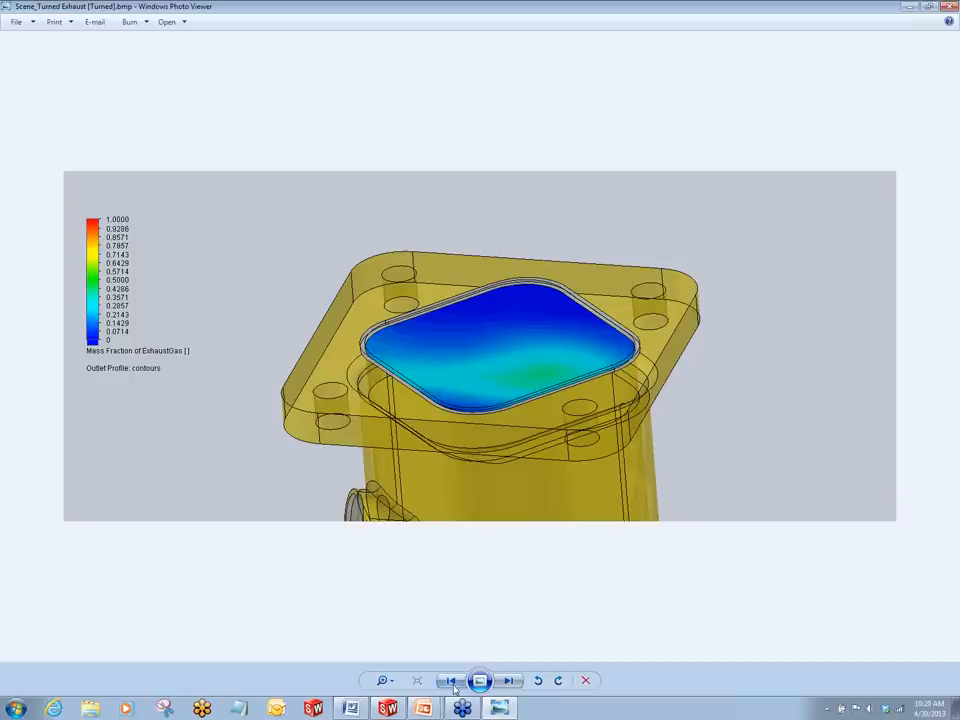
{"action": "key", "text": "Right"}
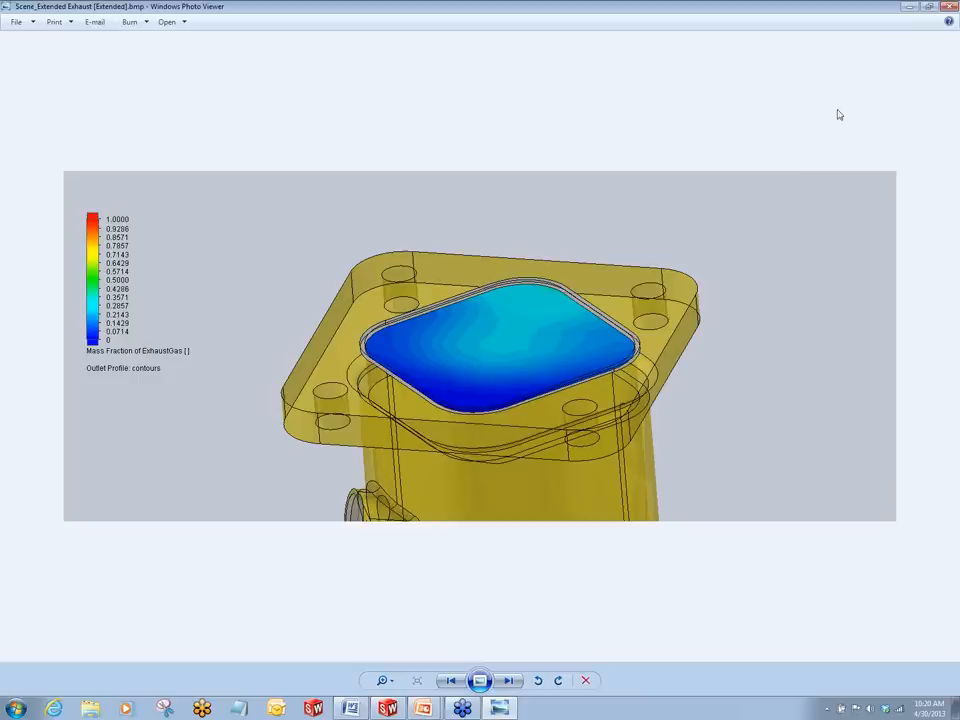
{"action": "left_click", "coordinate": [947, 6]}
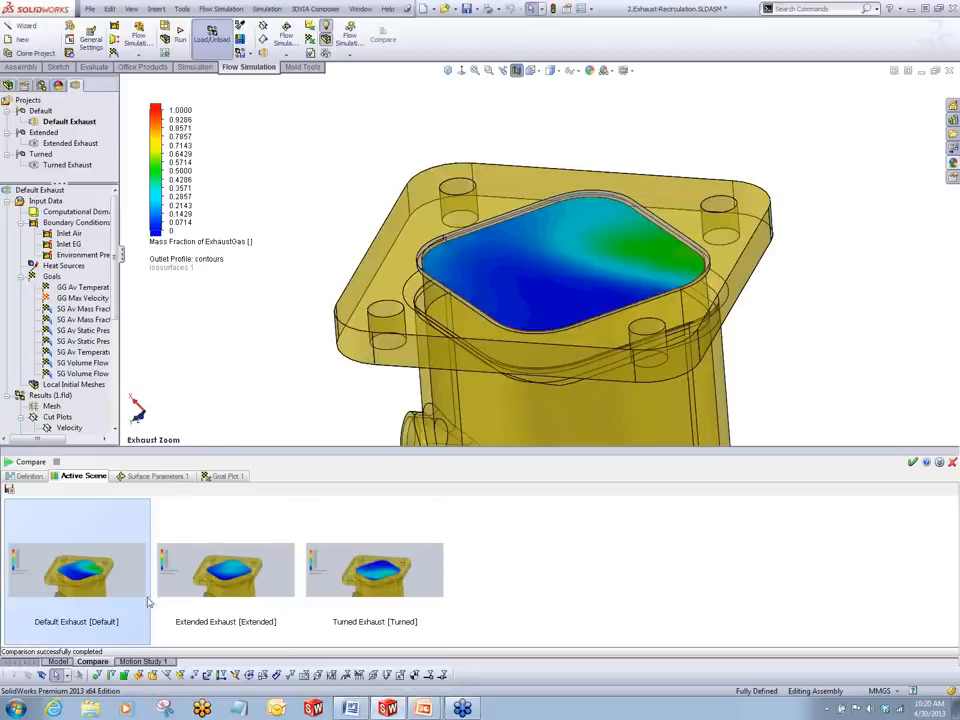
Review the compared Surface Parameters 1 and Goal Plot 1 tables for the three projects, and close the comparison
{"action": "left_click", "coordinate": [157, 478]}
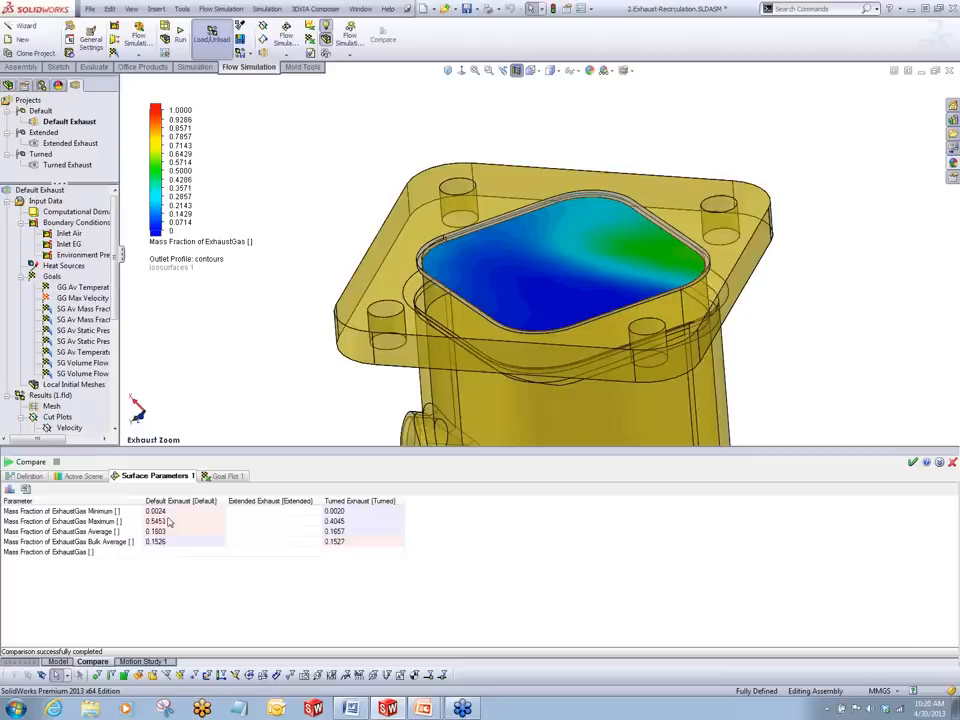
{"action": "left_click", "coordinate": [224, 476]}
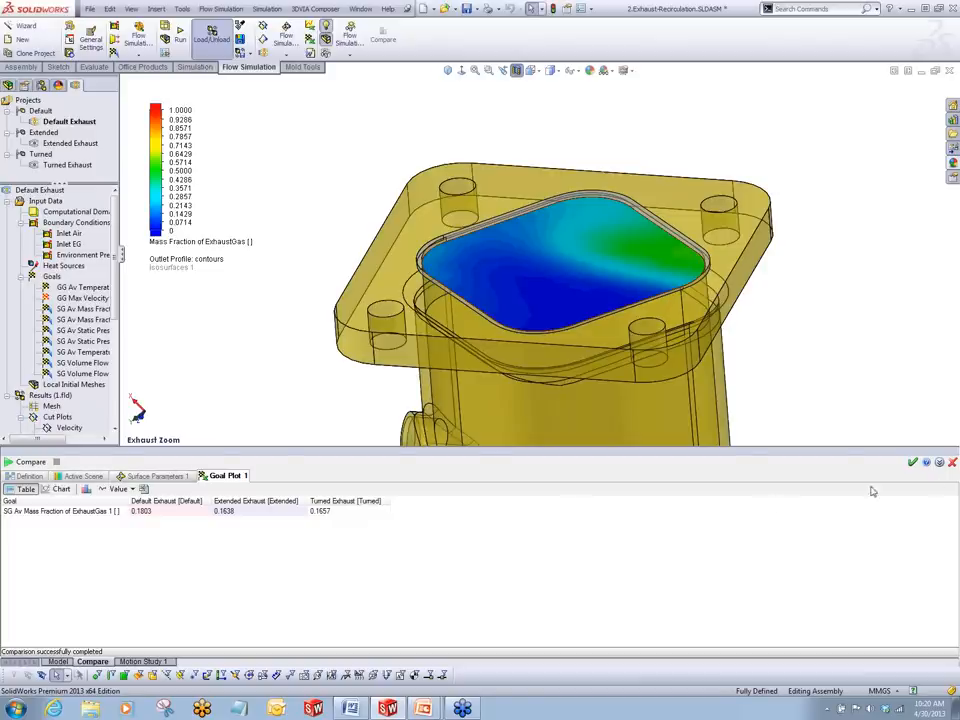
{"action": "left_click", "coordinate": [912, 462]}
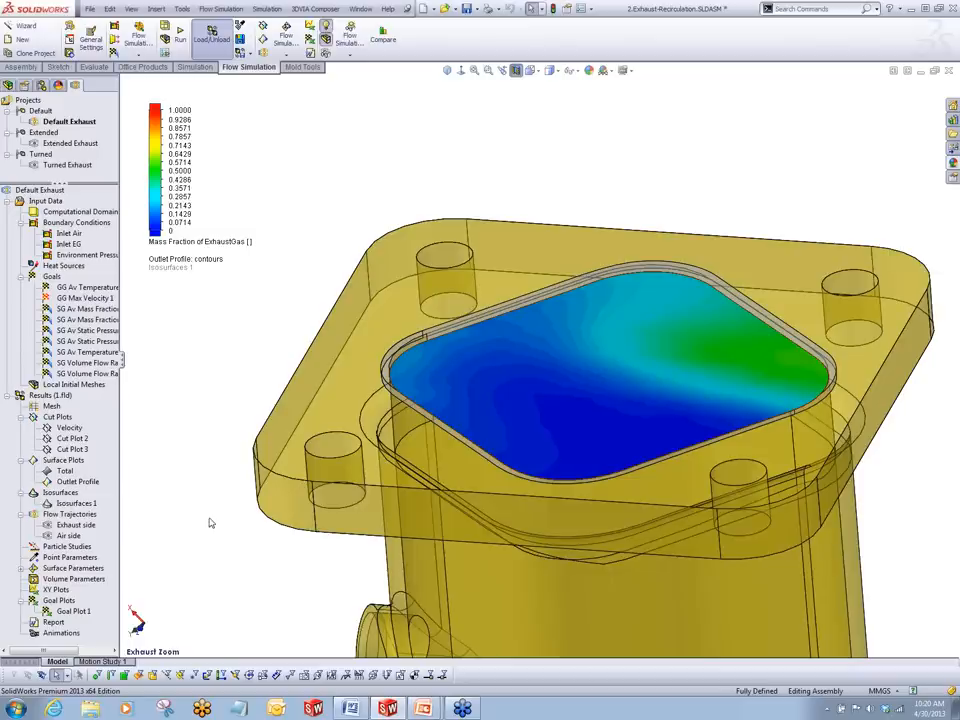
{"action": "key", "text": "alt+Tab"}
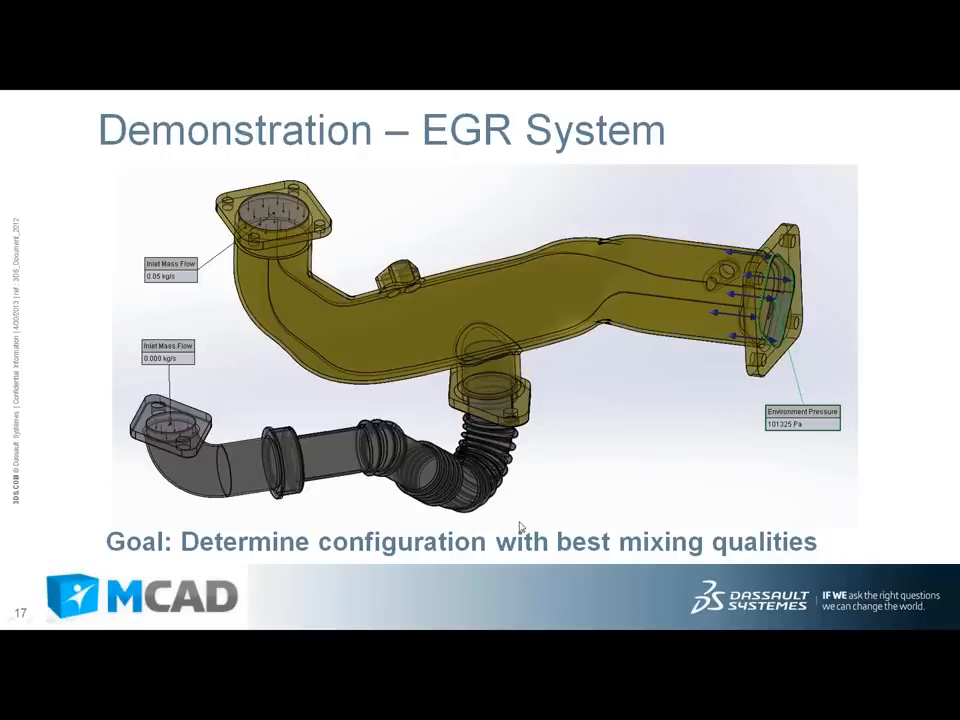
{"action": "left_click", "coordinate": [519, 522]}
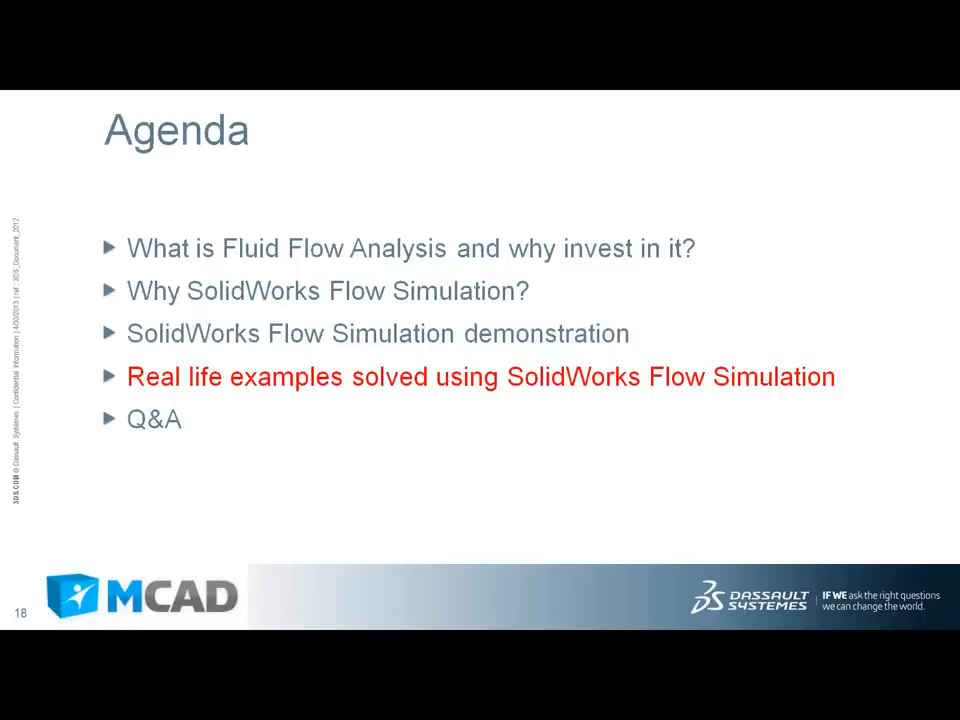
{"action": "left_click", "coordinate": [519, 530]}
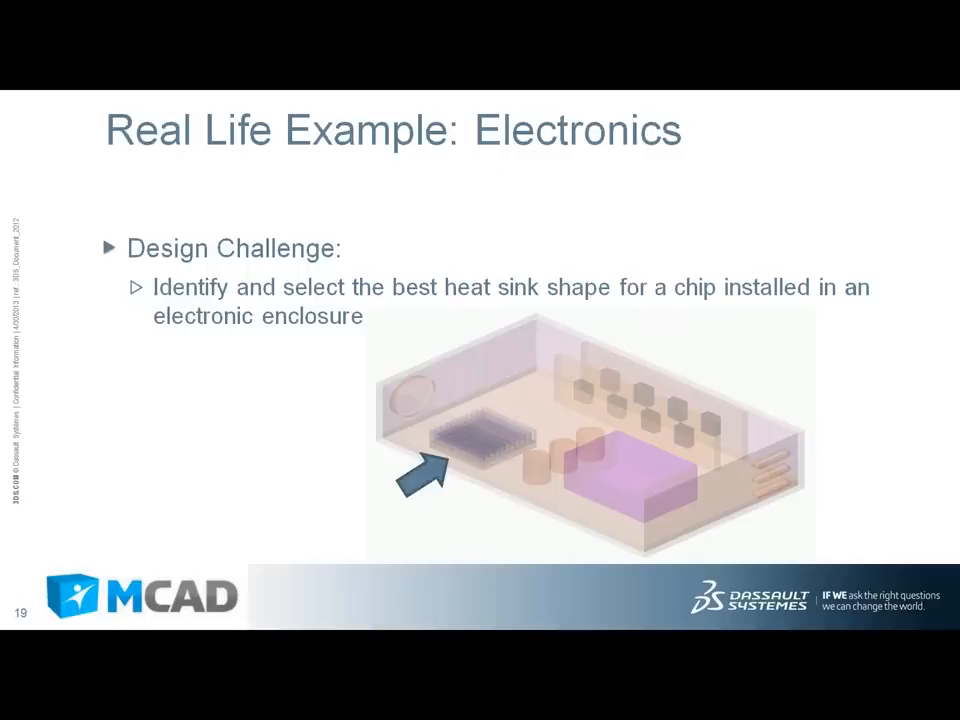